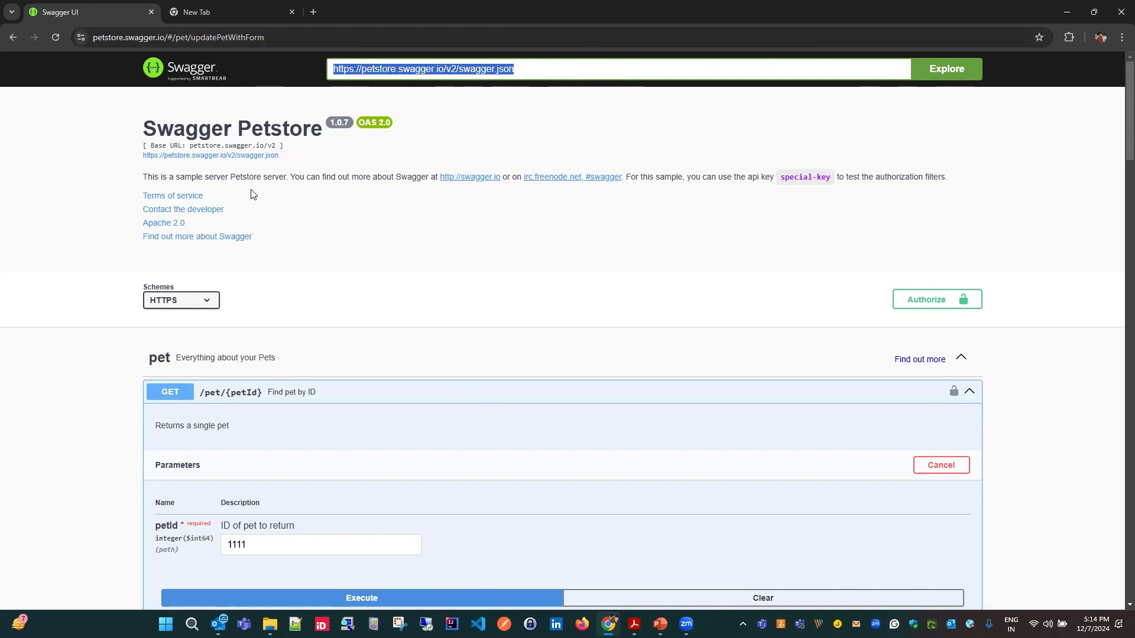
- Check which schemes are available for the Petstore API, keeping the current selection
scroll(505, 405, down, 2)
click(207, 177)
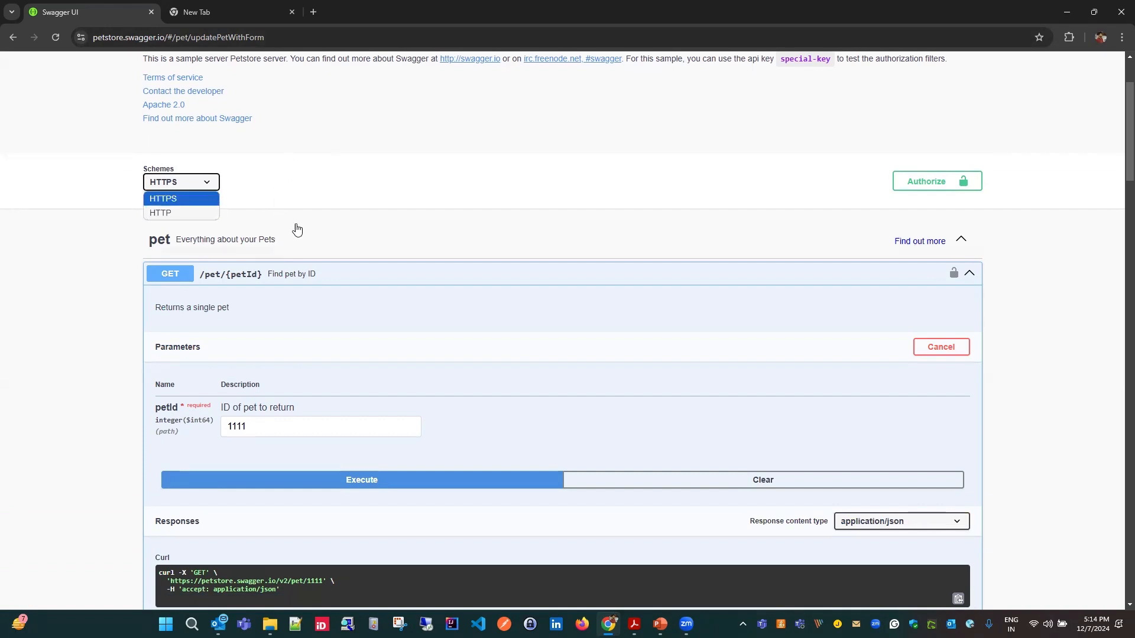
click(545, 170)
- Review the petId parameter of the GET /pet/{petId} operation and collapse that operation
scroll(550, 200, down, 1)
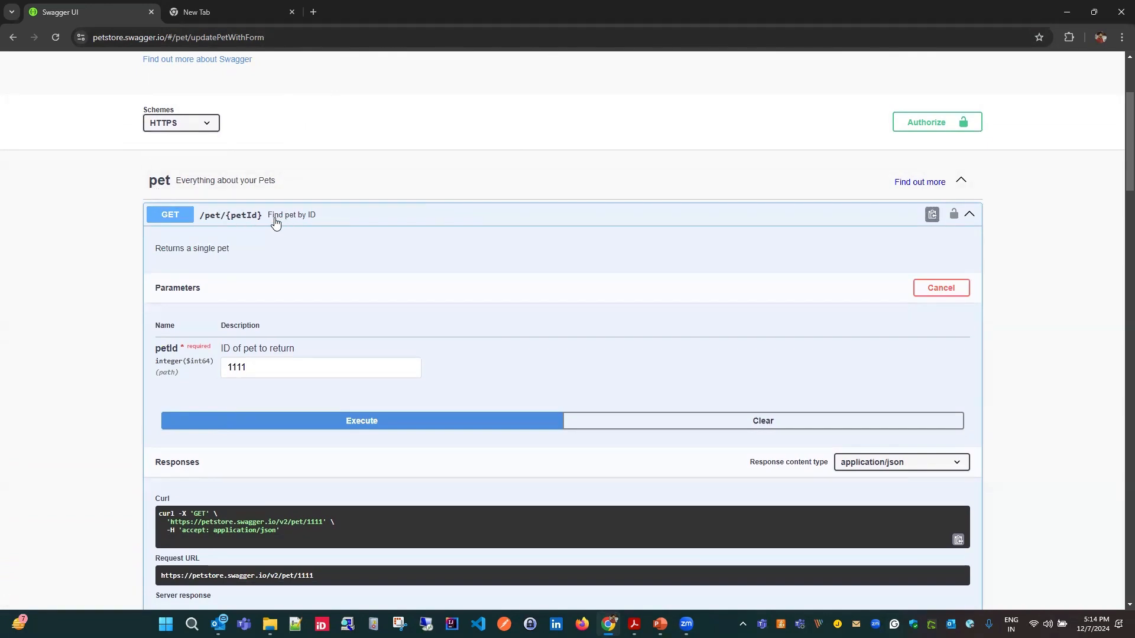
scroll(319, 290, down, 1)
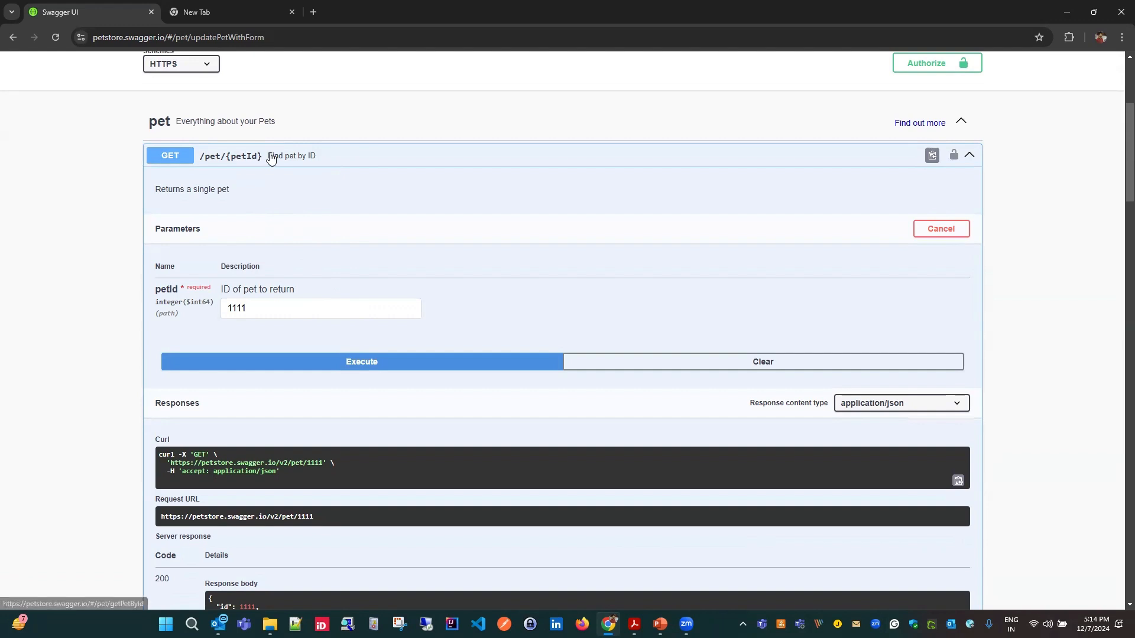
scroll(448, 208, down, 2)
scroll(264, 201, up, 1)
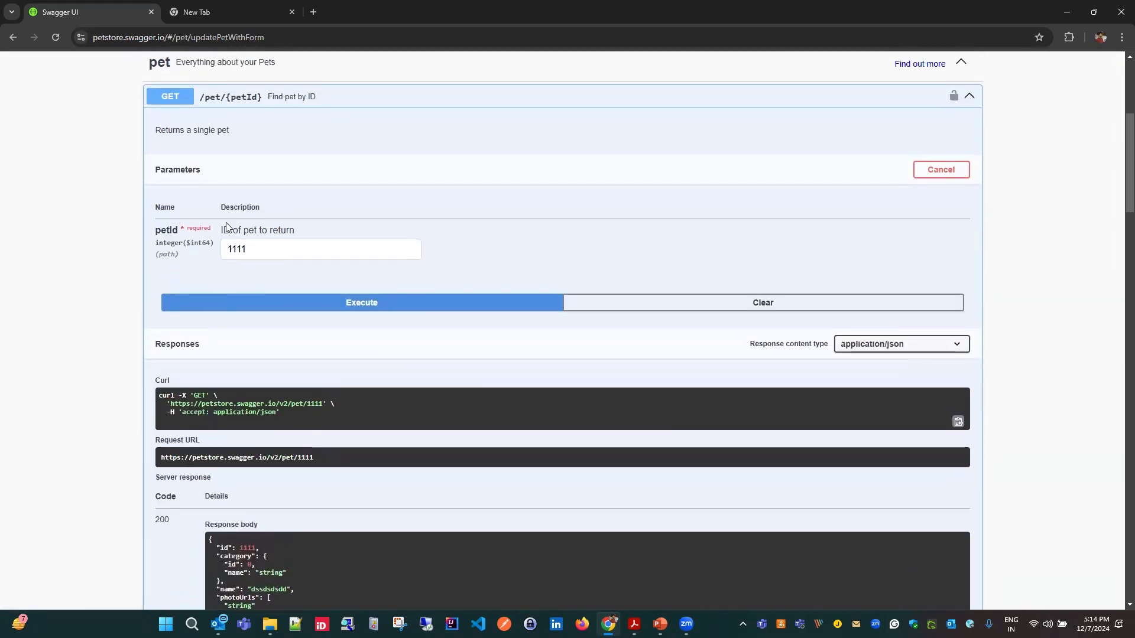
click(262, 255)
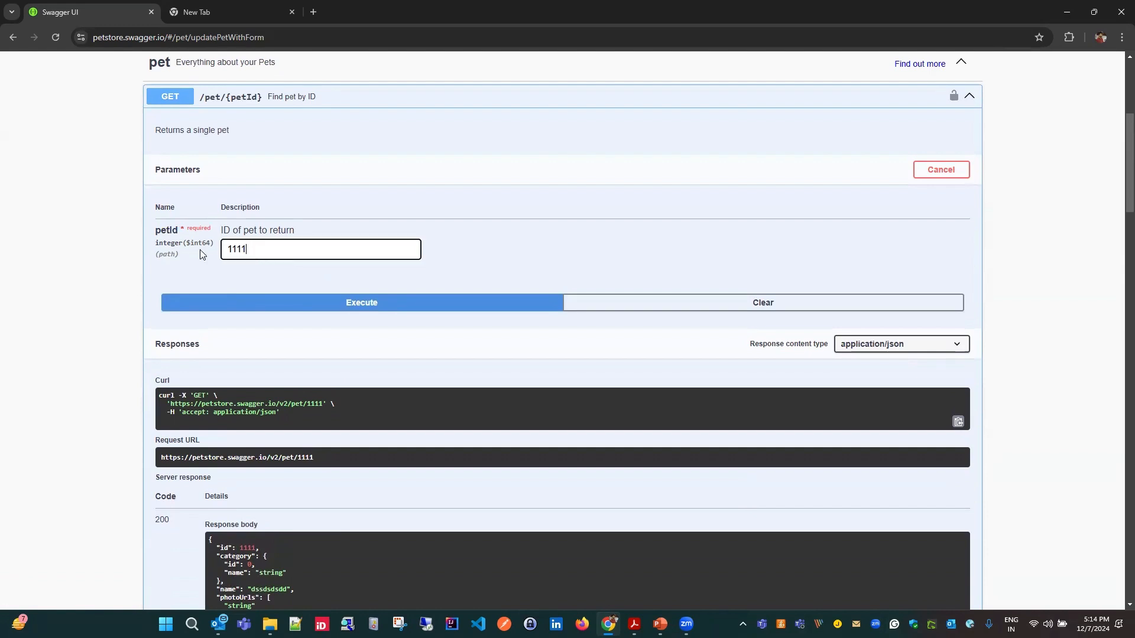
scroll(254, 316, up, 2)
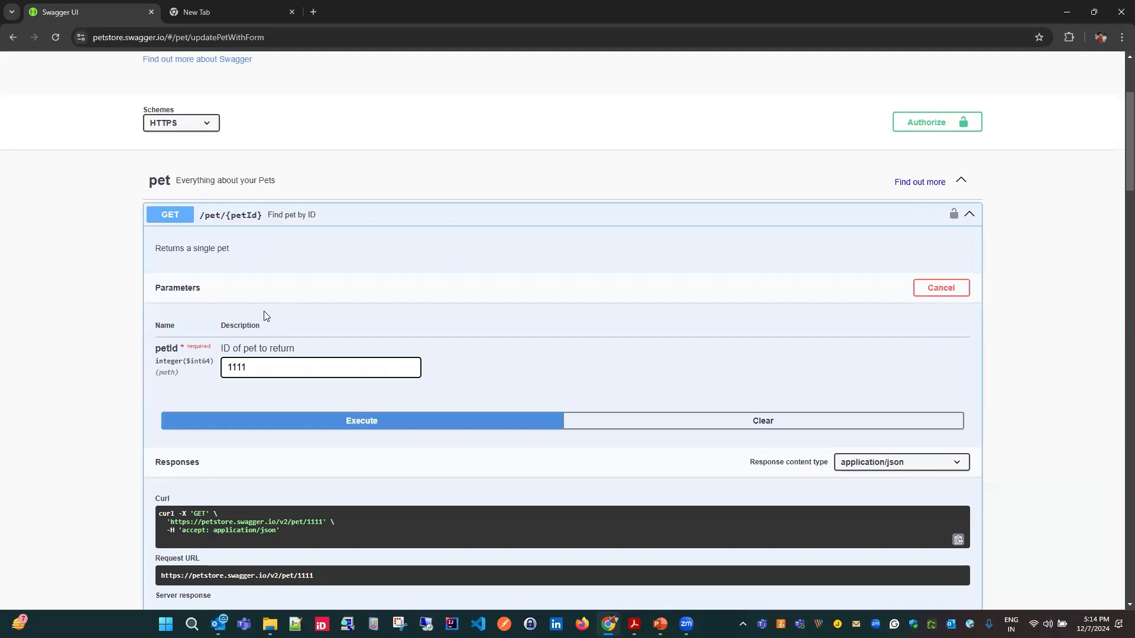
scroll(304, 360, down, 1)
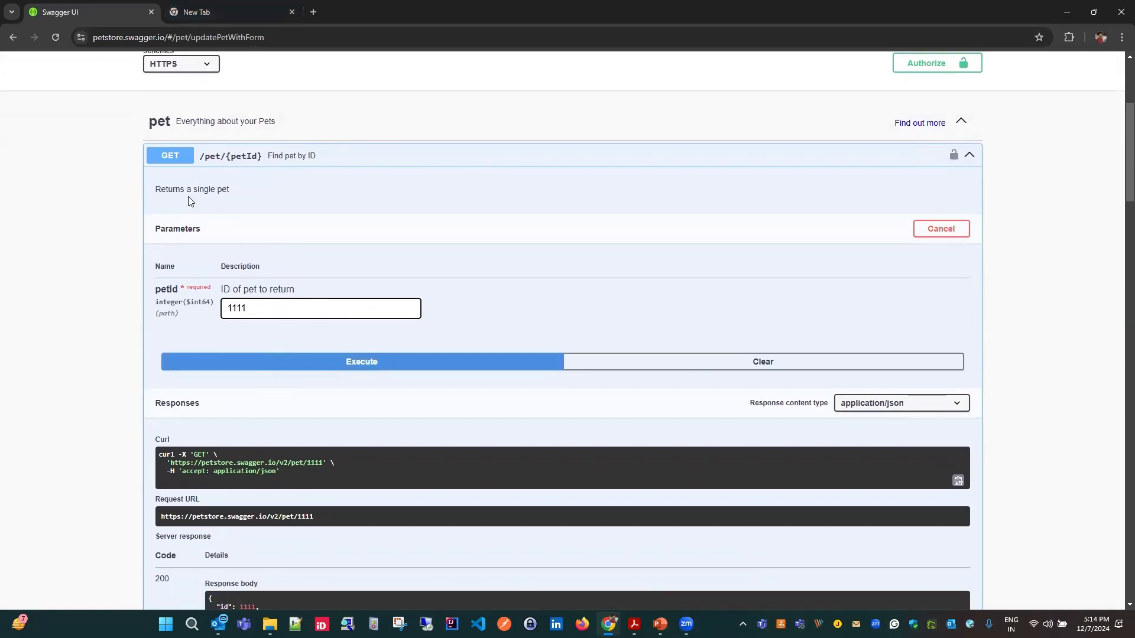
click(267, 156)
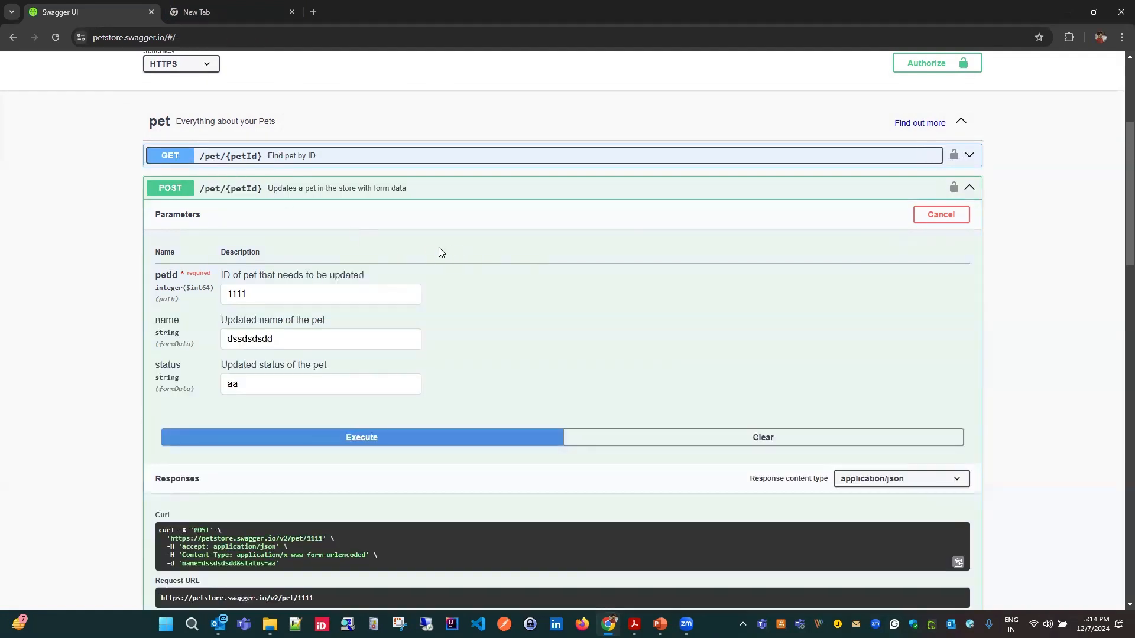
- Review the parameters of the POST /pet/{petId} update operation and execute the request with petId 1111
scroll(487, 360, down, 2)
click(263, 222)
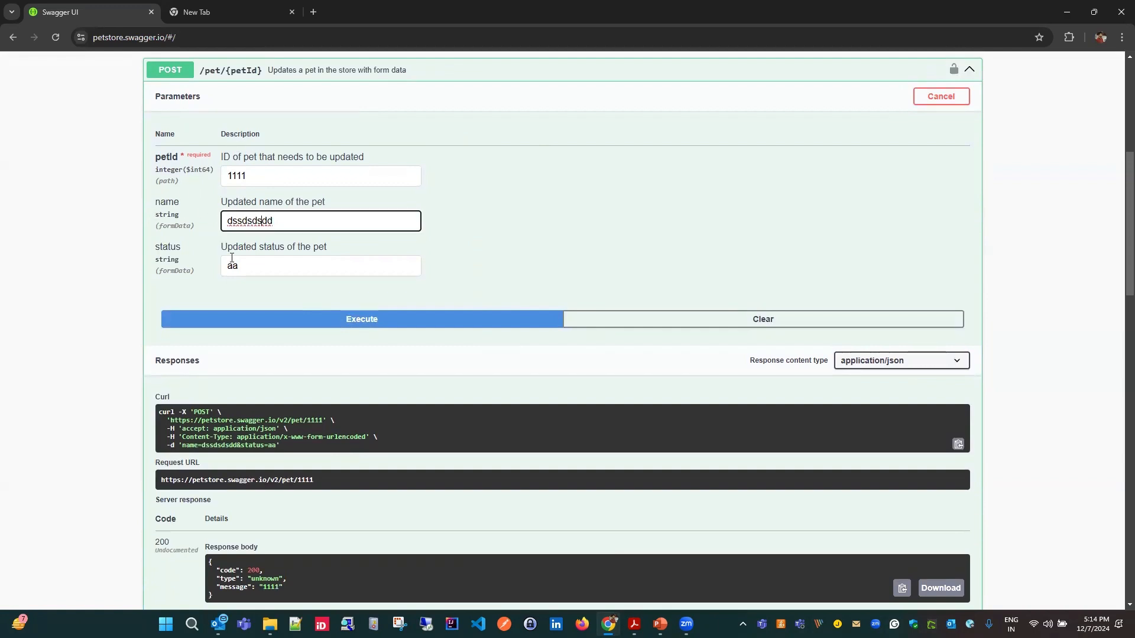
scroll(170, 299, up, 1)
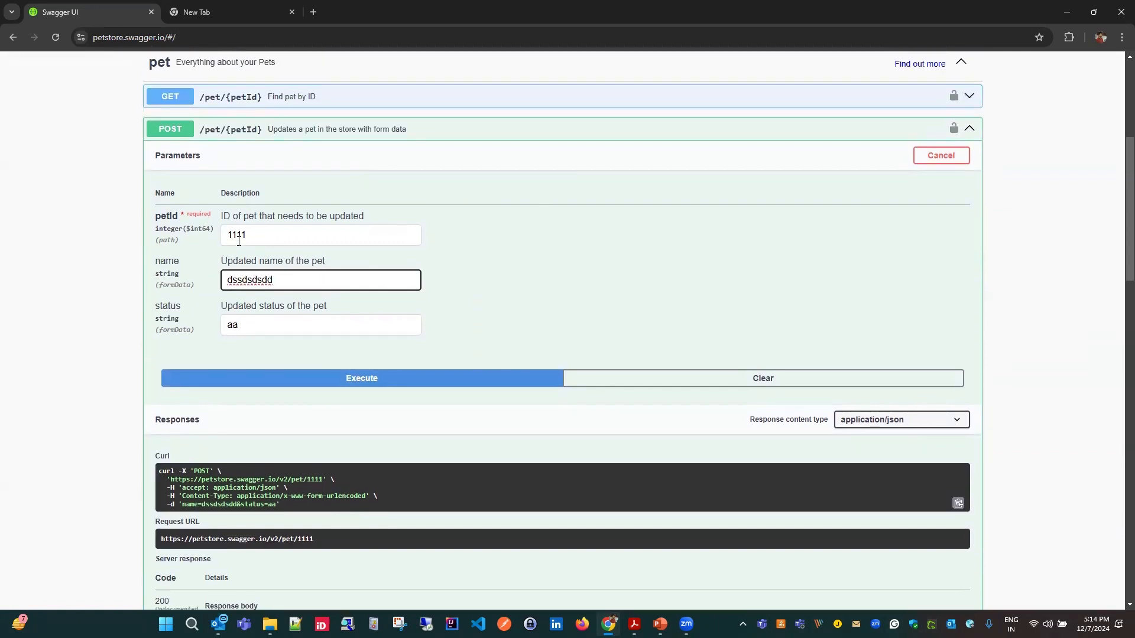
double_click(265, 235)
scroll(402, 314, down, 2)
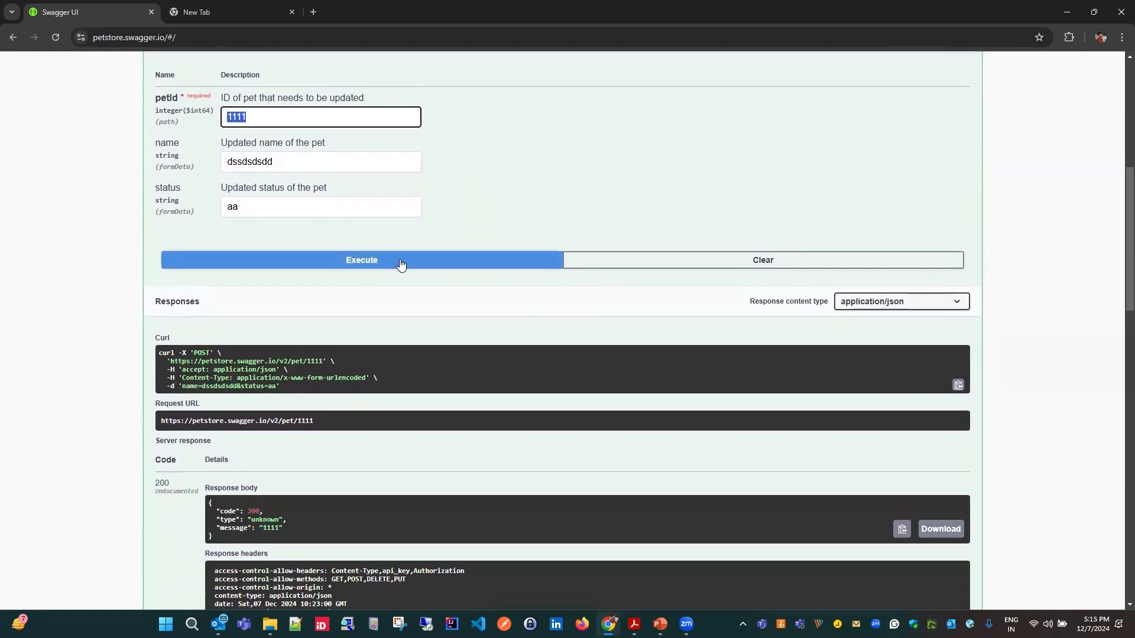
click(412, 269)
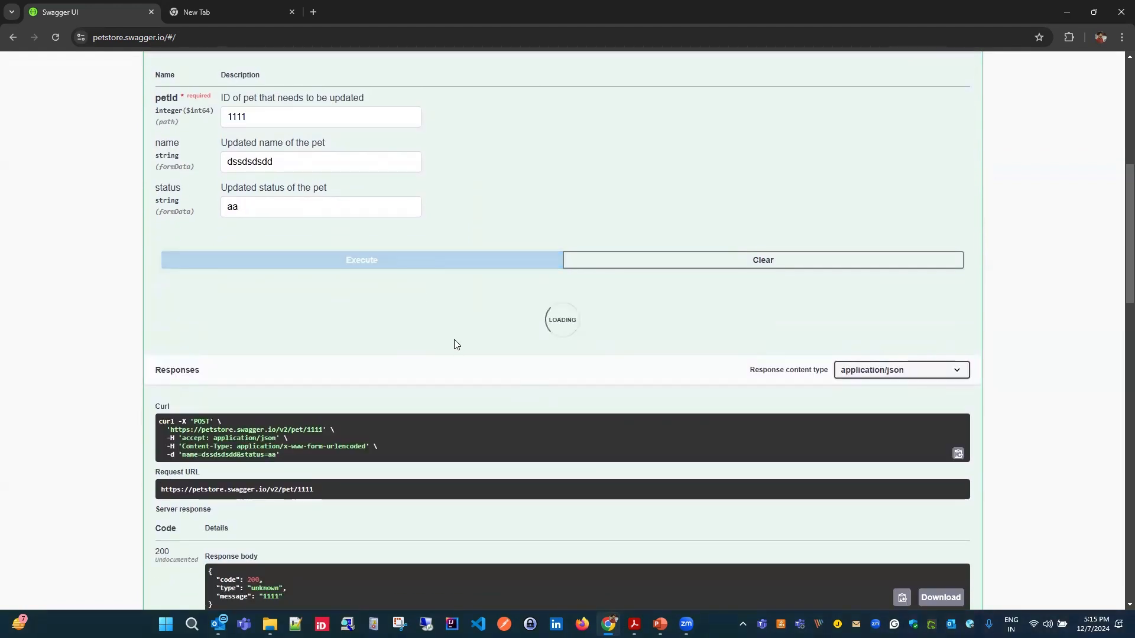
- Examine the update request's URL, server response code, response body and headers, and the documented response codes
scroll(466, 378, down, 2)
scroll(343, 373, down, 1)
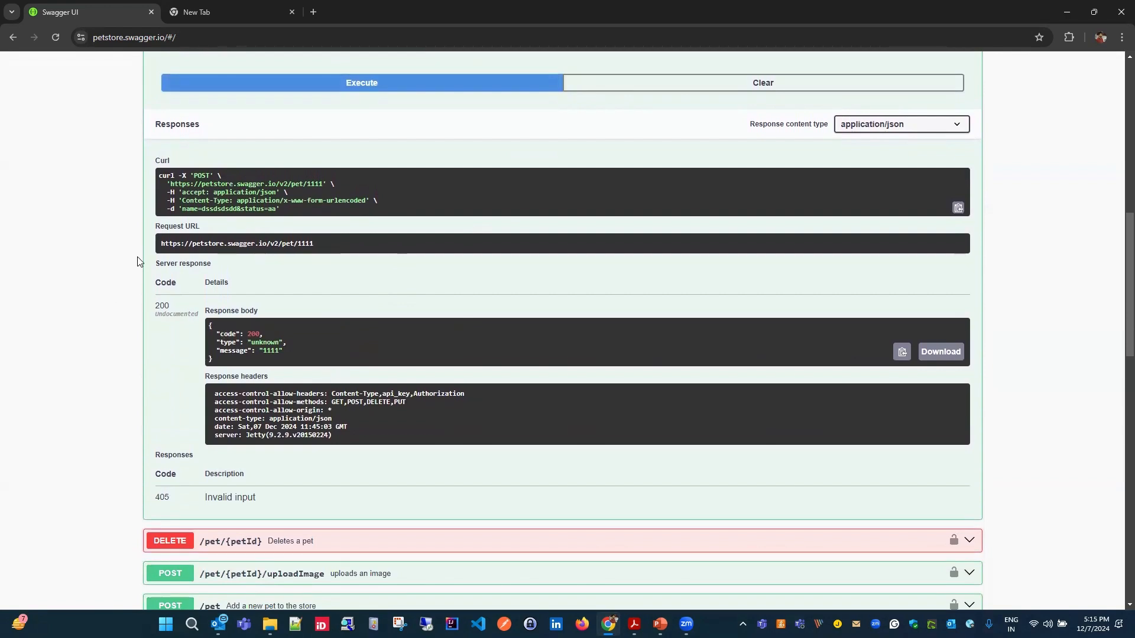
drag(339, 244, 223, 242)
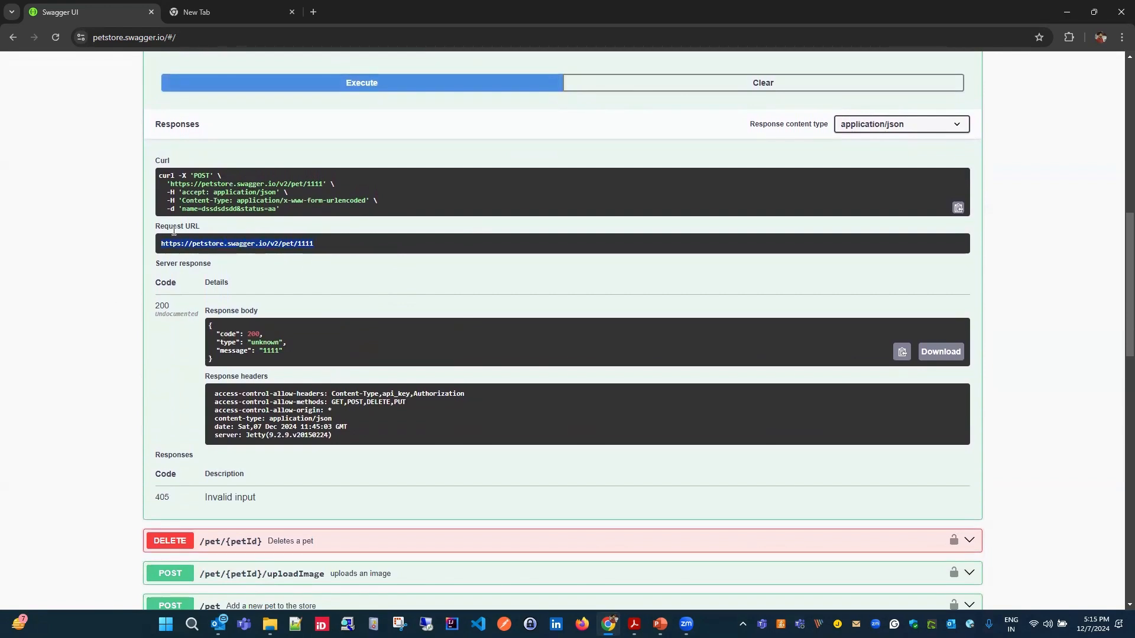
scroll(265, 276, down, 1)
drag(154, 249, 166, 246)
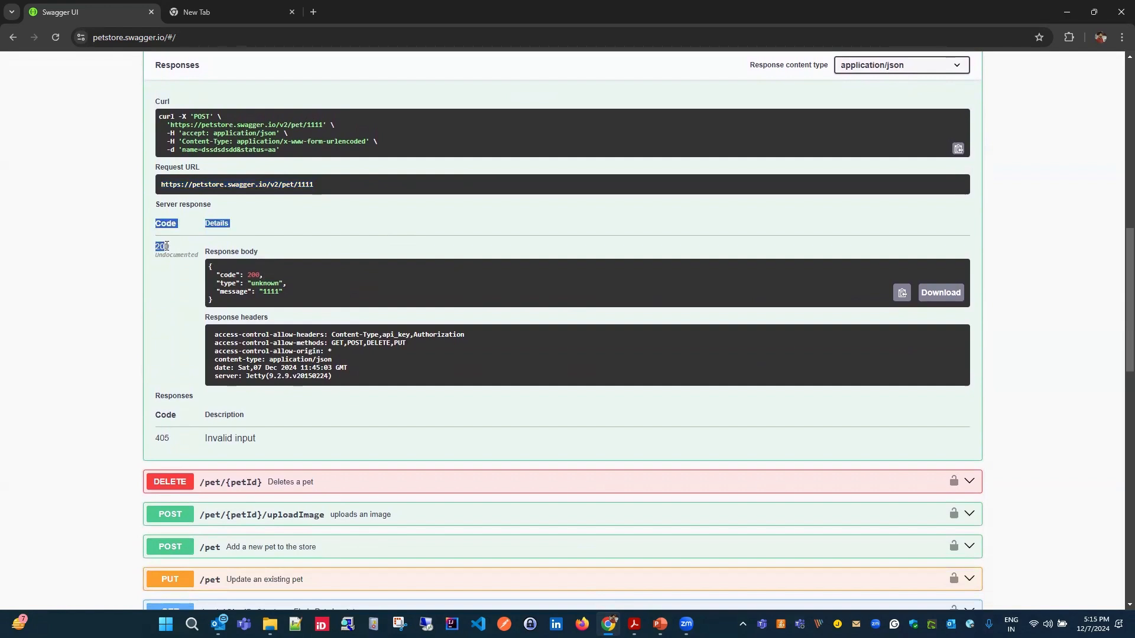
click(172, 255)
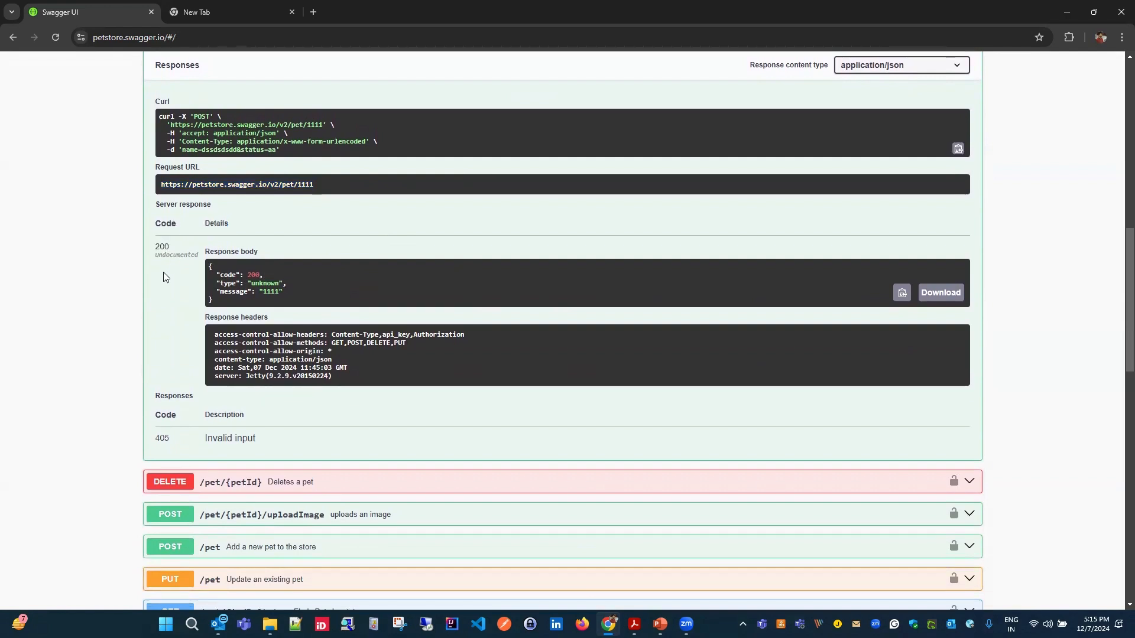
drag(152, 446, 242, 440)
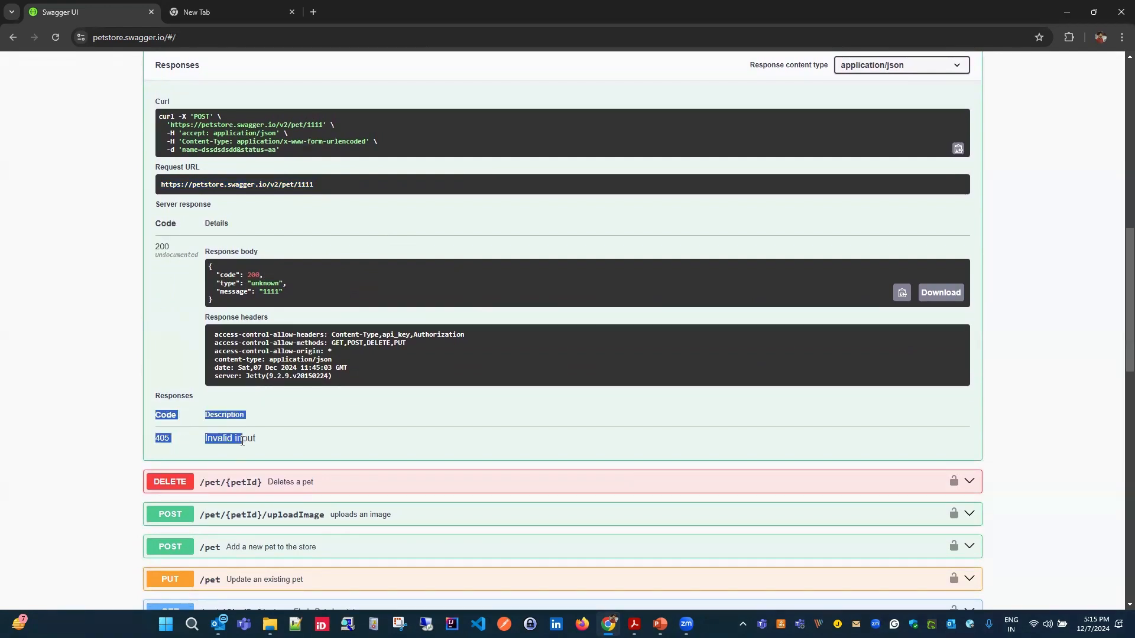
click(289, 296)
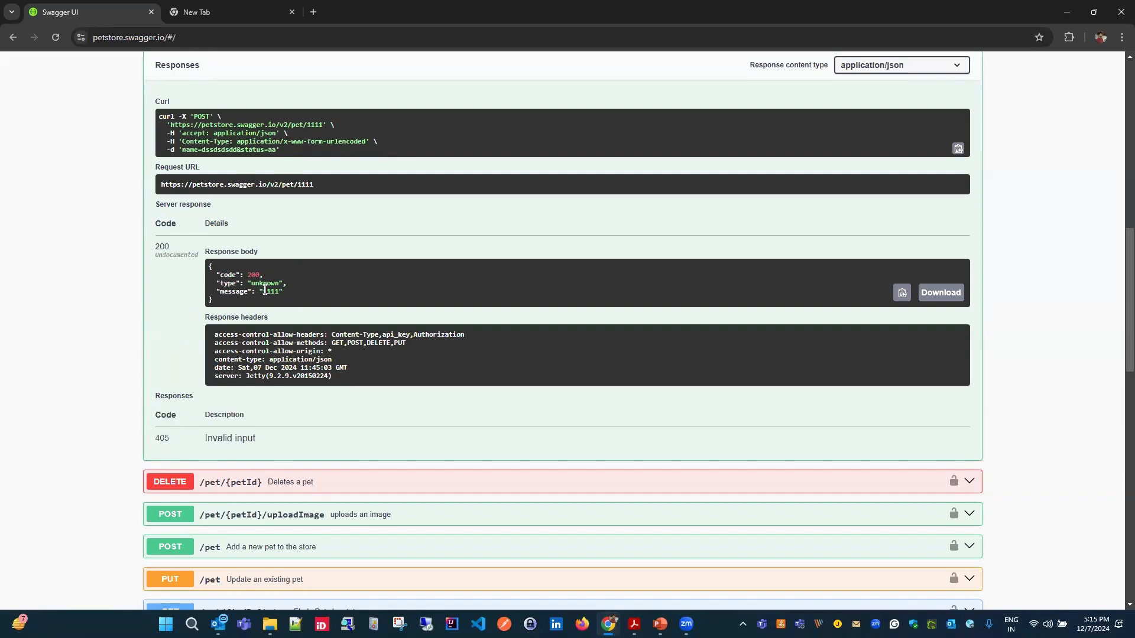
scroll(189, 343, down, 2)
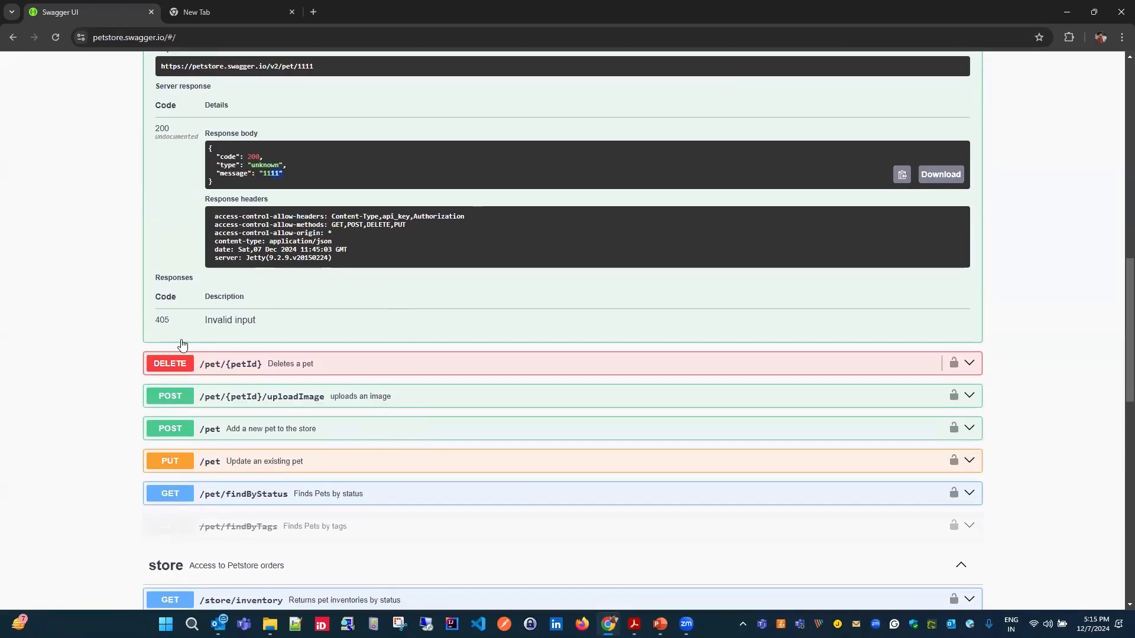
scroll(273, 299, up, 2)
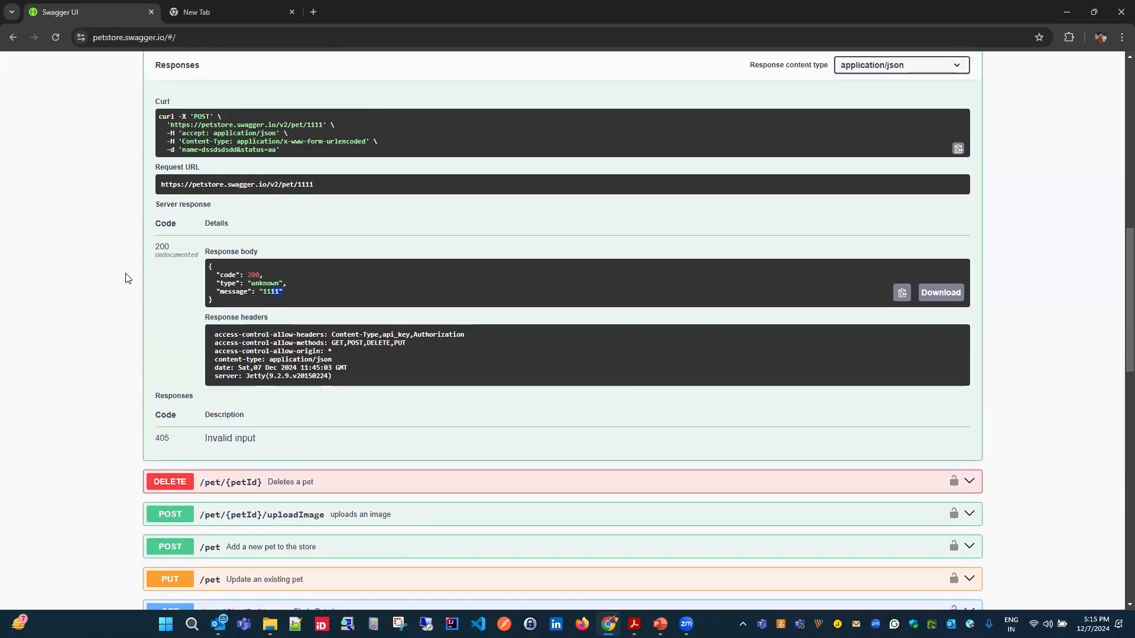
scroll(278, 271, up, 1)
scroll(405, 314, down, 2)
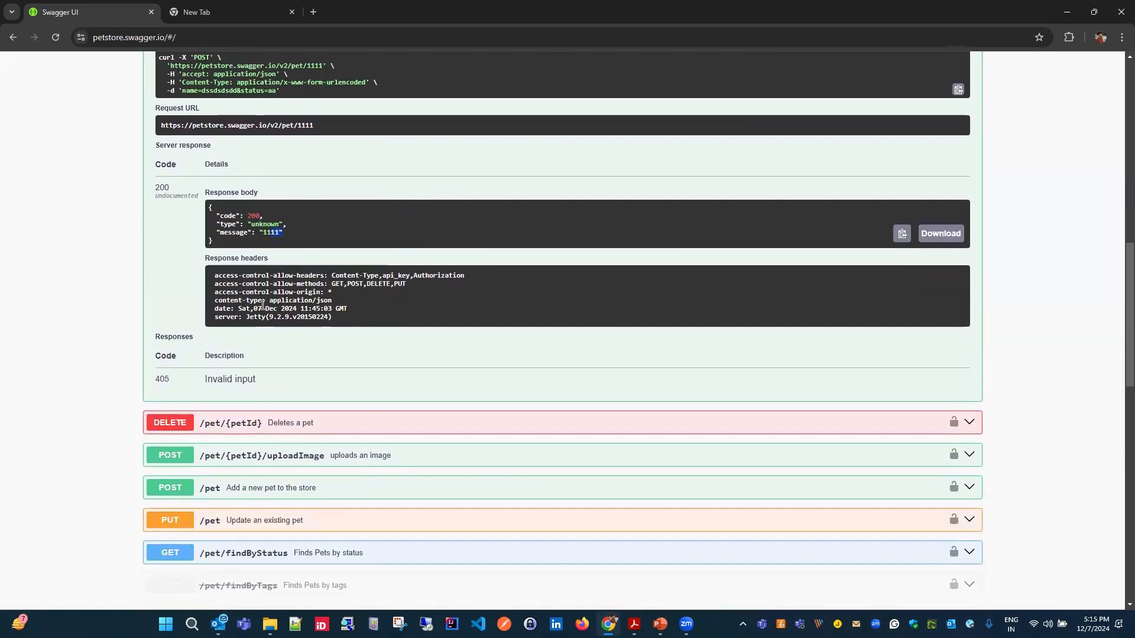
drag(149, 185, 170, 188)
click(281, 355)
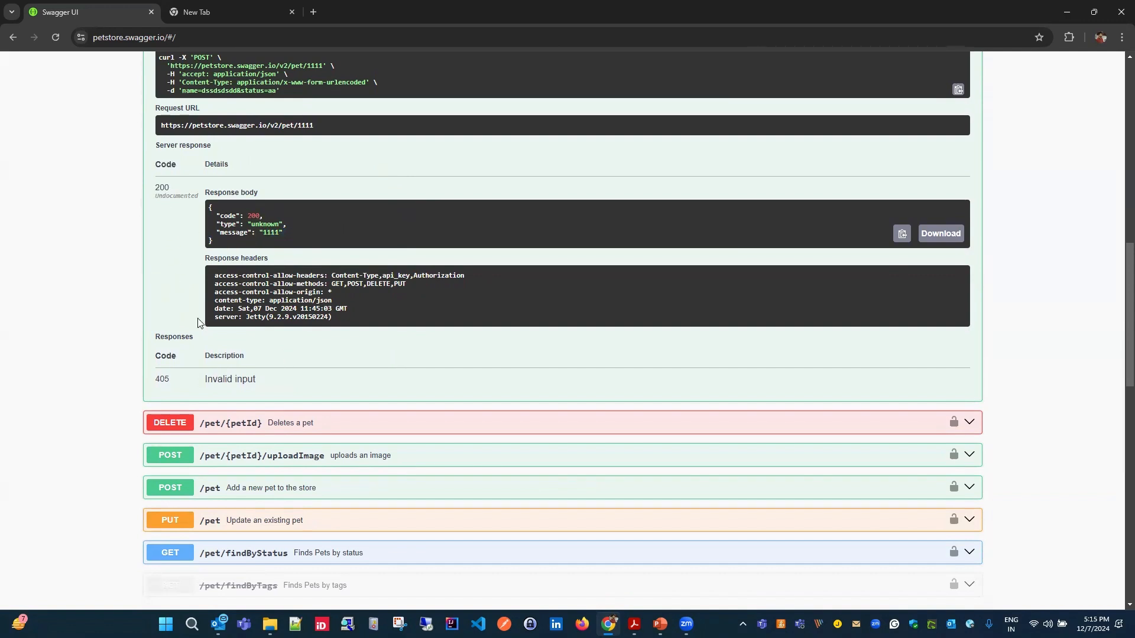
scroll(98, 295, down, 2)
drag(153, 265, 178, 265)
click(290, 256)
- Try to execute the POST /pet/{petId} update request with the non-numeric petId "ewrewr"
scroll(188, 273, up, 10)
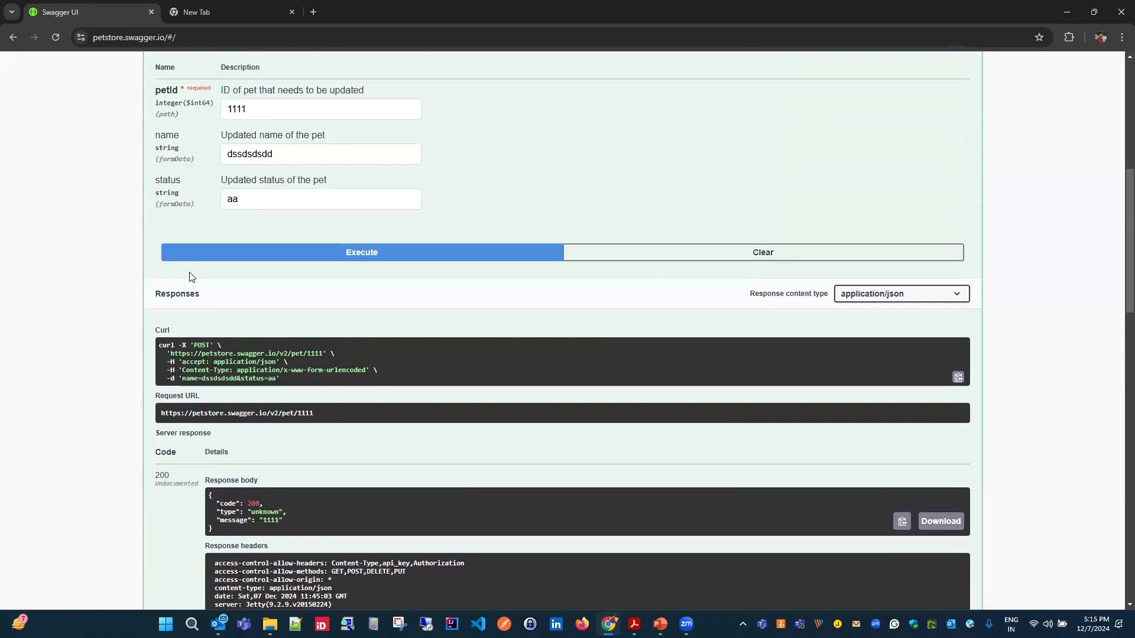
drag(259, 353, 202, 356)
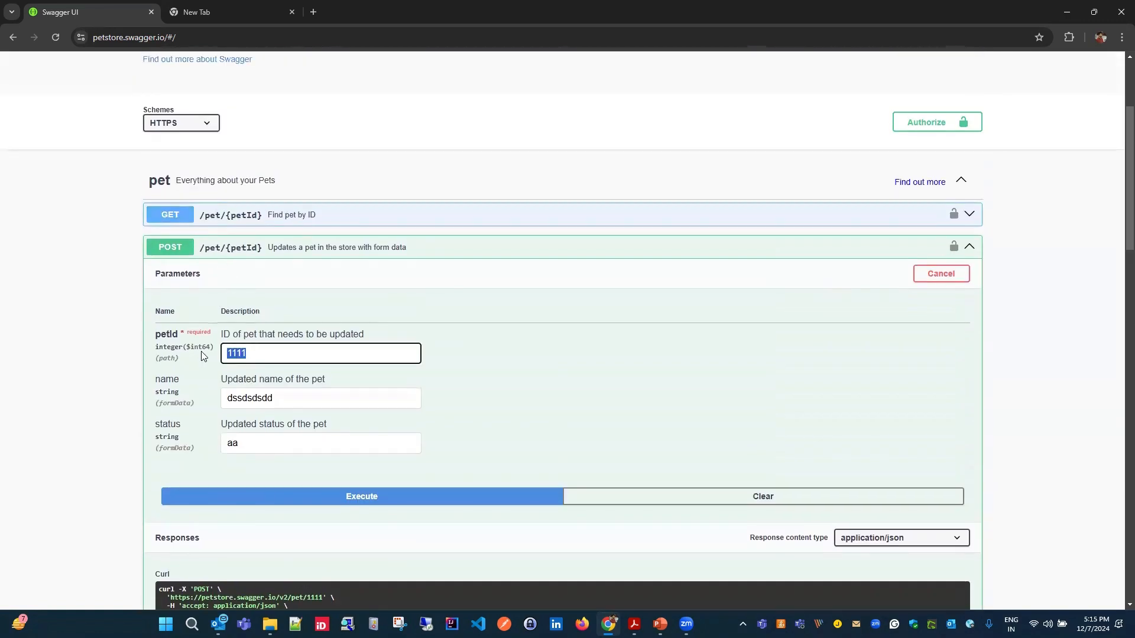
text(ewrewr)
scroll(457, 383, down, 1)
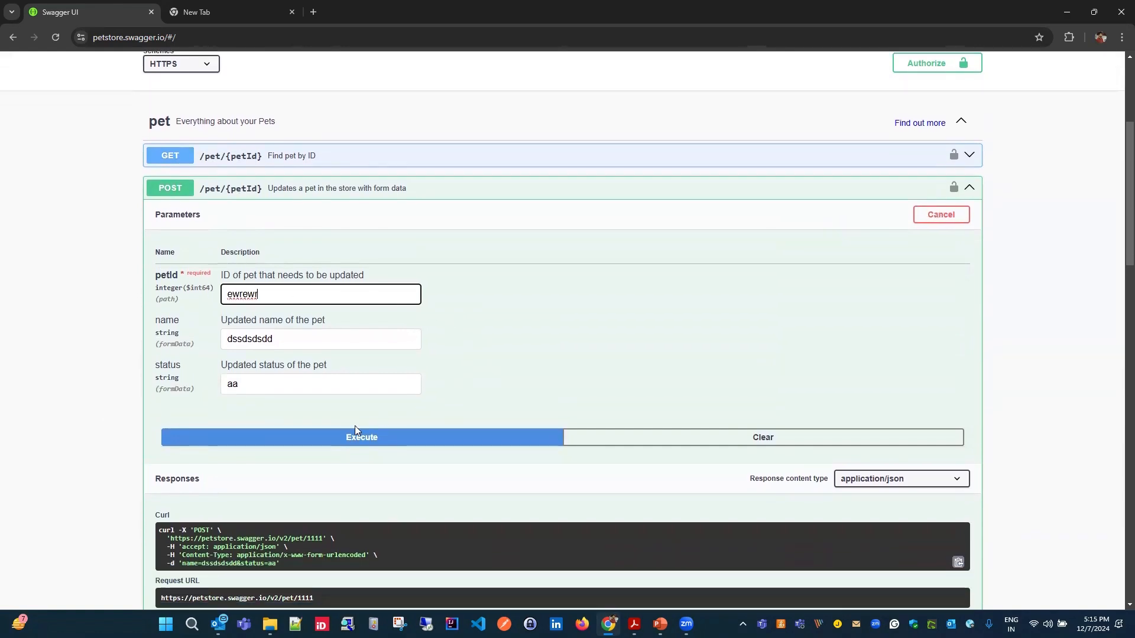
click(378, 440)
scroll(513, 354, down, 2)
- Set the petId of the update operation to 2222, execute the request and check its response against that ID
drag(261, 177, 189, 169)
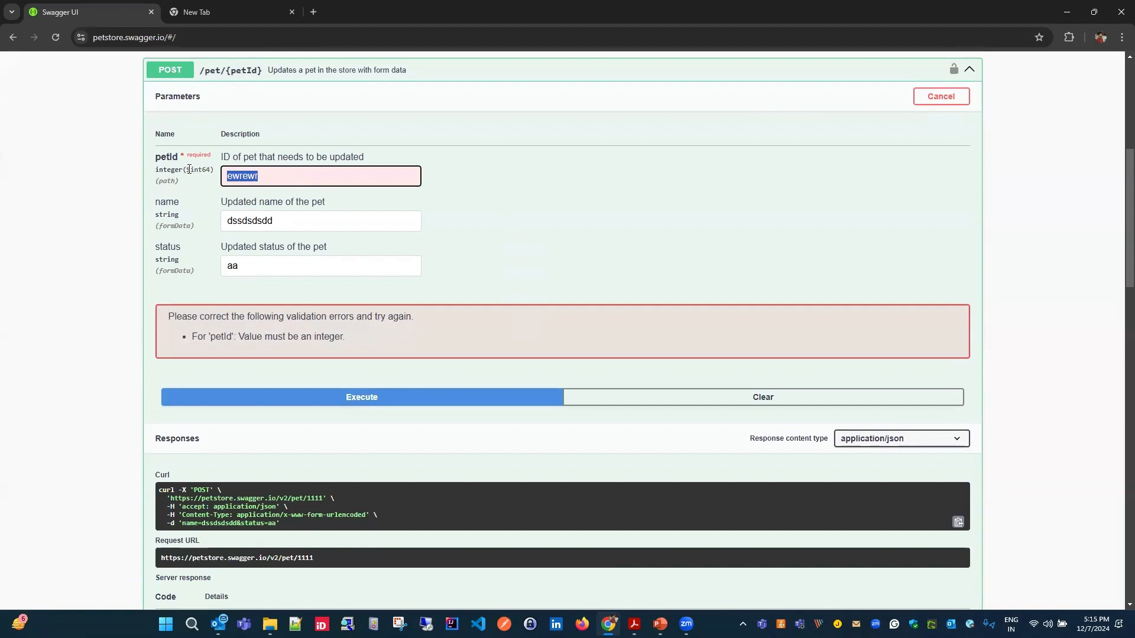
text(2222)
click(357, 397)
scroll(576, 246, down, 3)
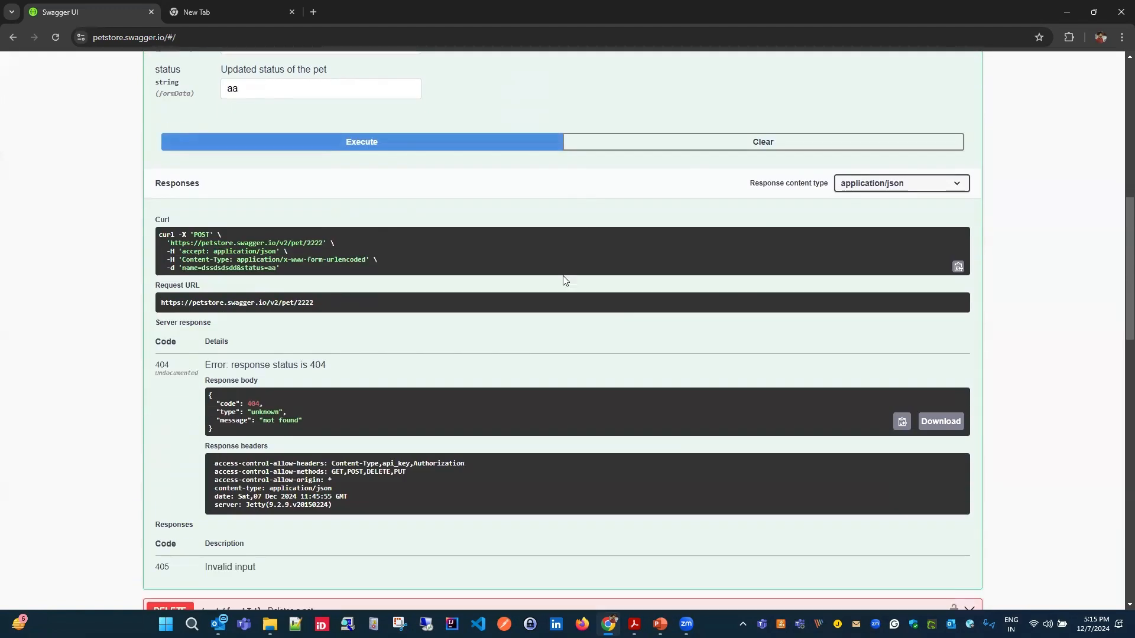
scroll(565, 257, down, 1)
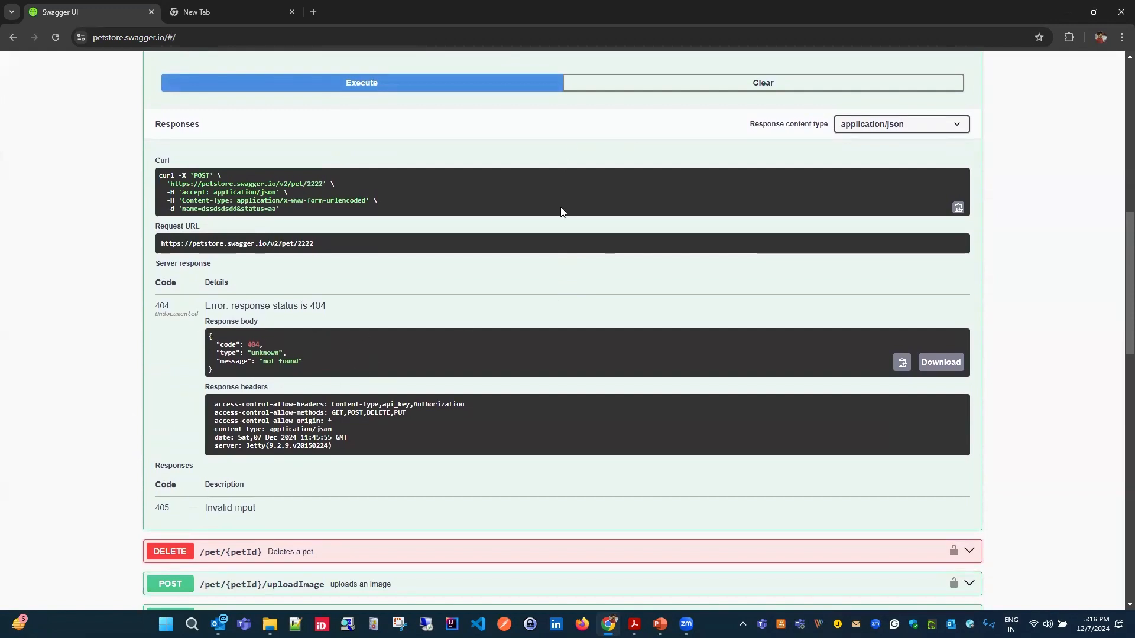
scroll(539, 314, up, 8)
drag(266, 412, 375, 408)
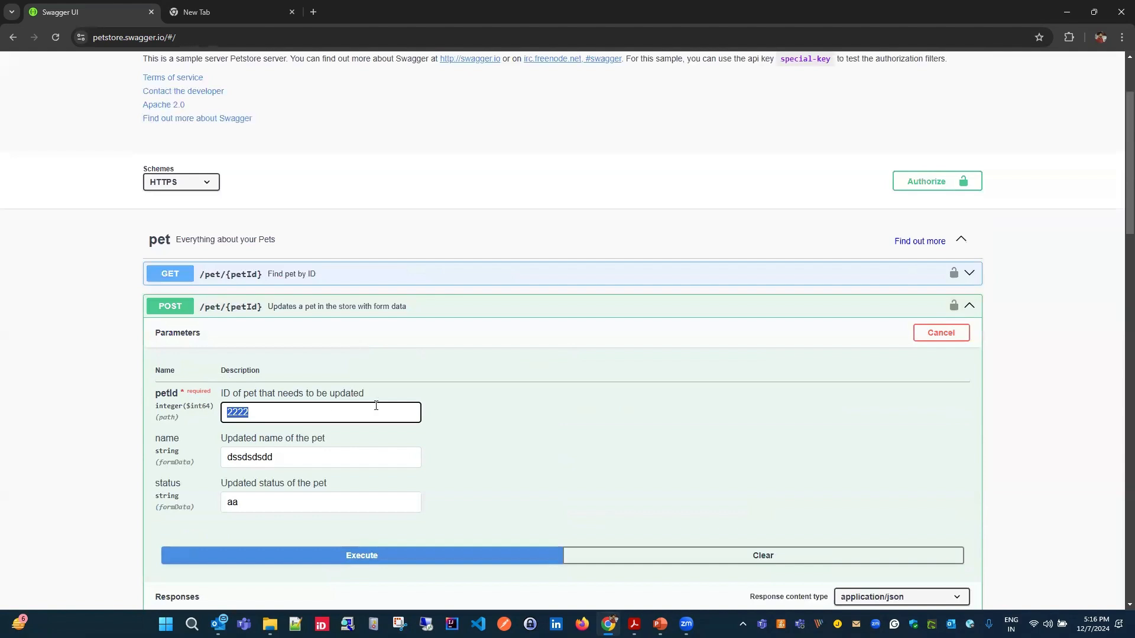
- Expand the POST /pet operation for adding a new pet and review its example body and the store and user operations below
scroll(373, 413, down, 11)
scroll(423, 403, down, 3)
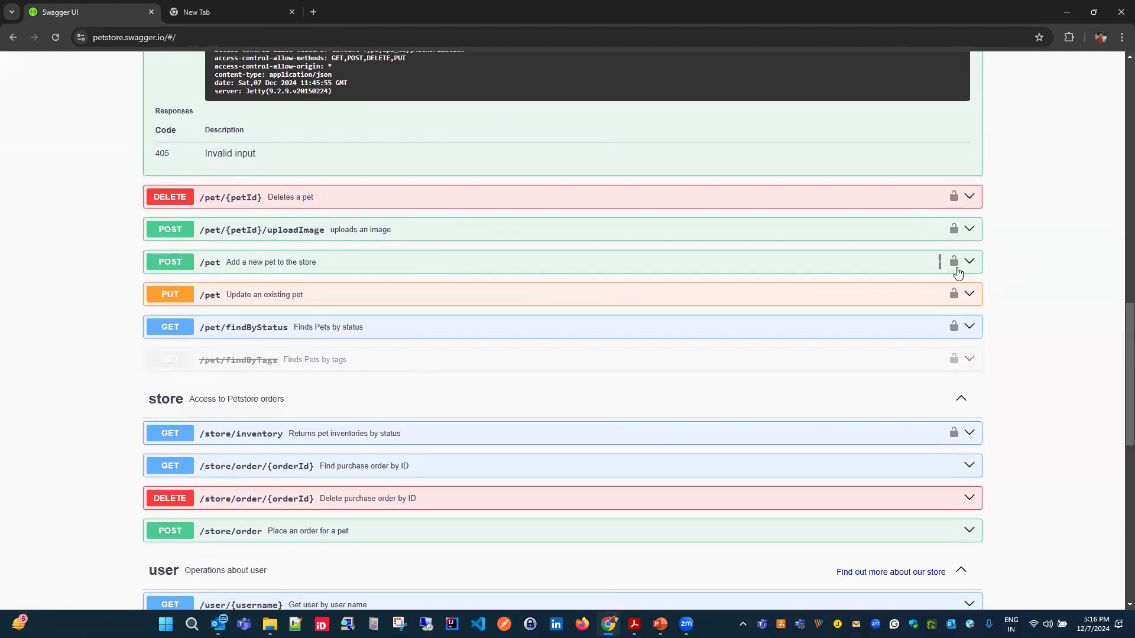
click(969, 261)
scroll(350, 301, down, 4)
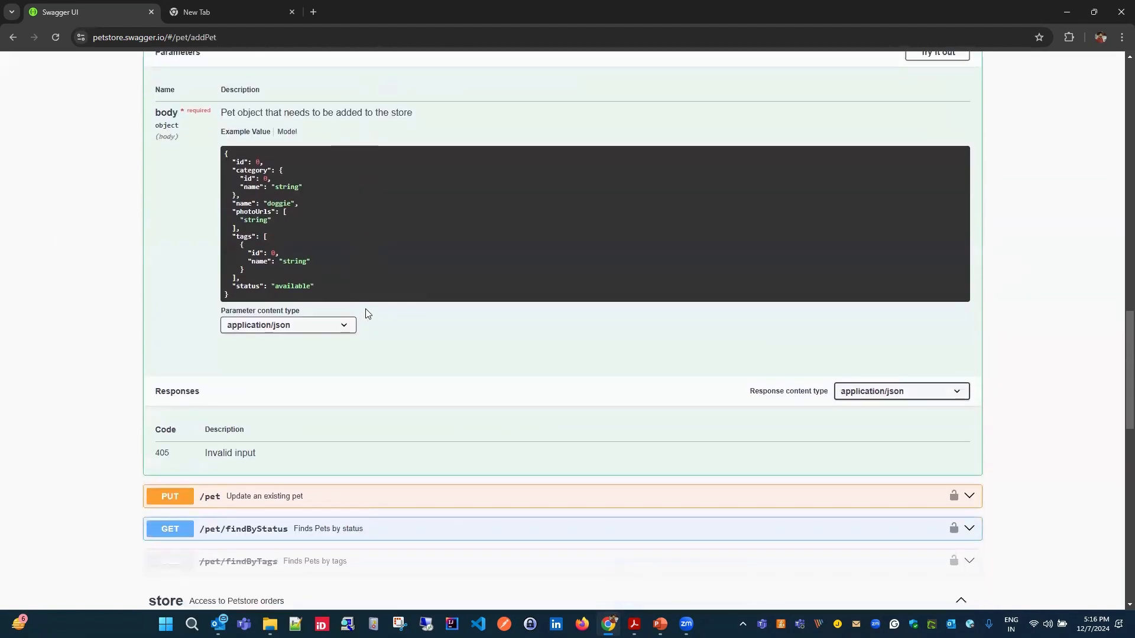
scroll(385, 254, down, 1)
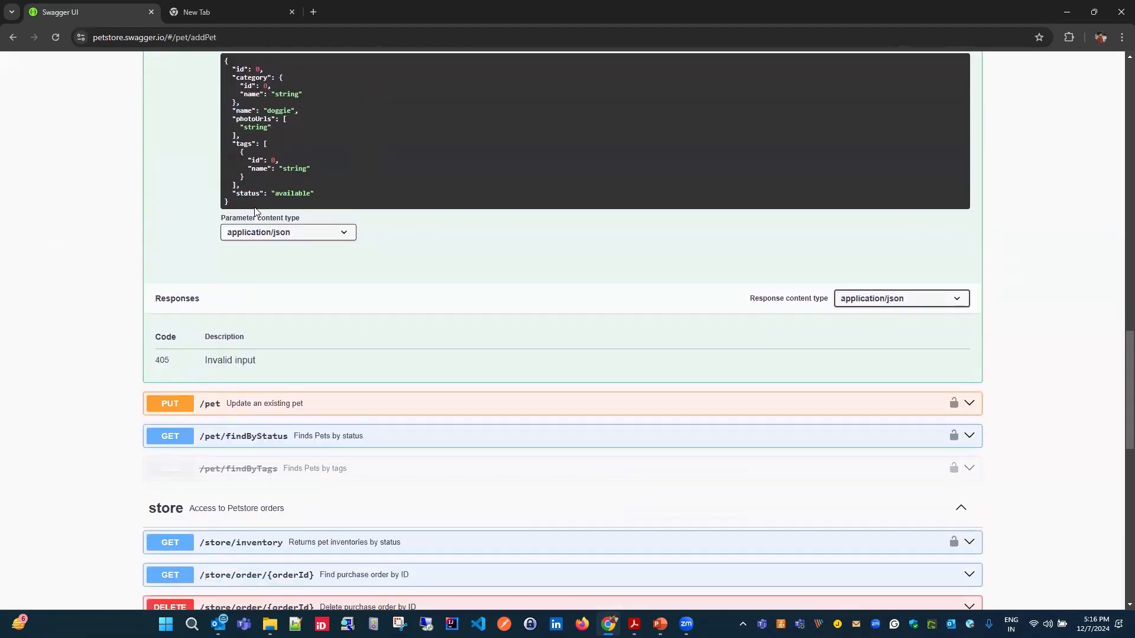
scroll(507, 331, up, 3)
scroll(286, 312, up, 2)
scroll(395, 332, down, 8)
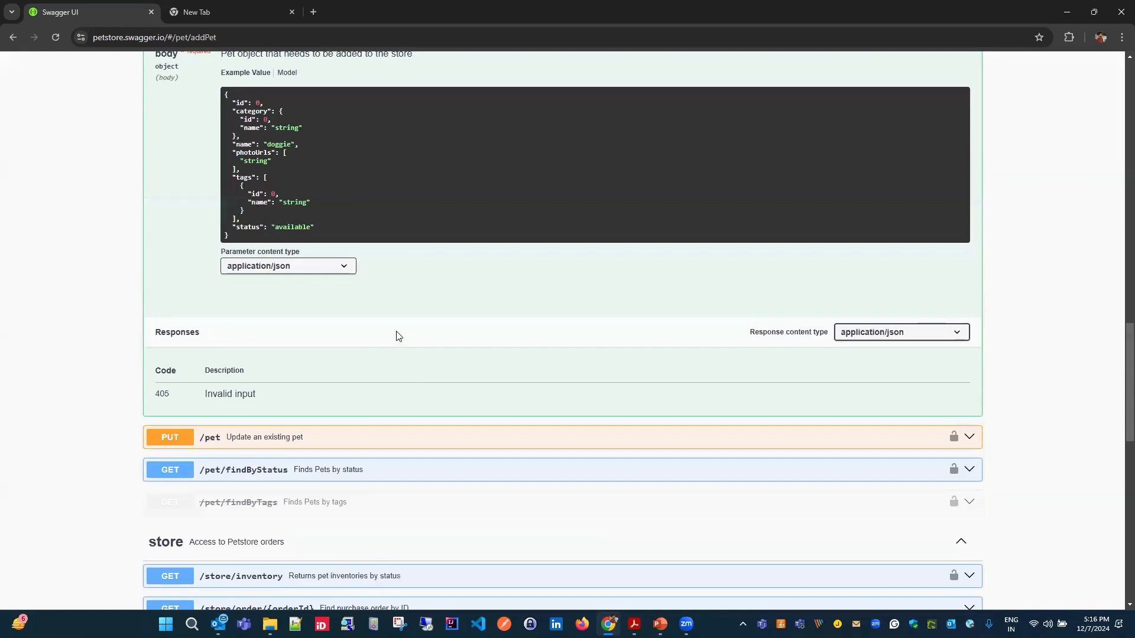
scroll(459, 331, down, 3)
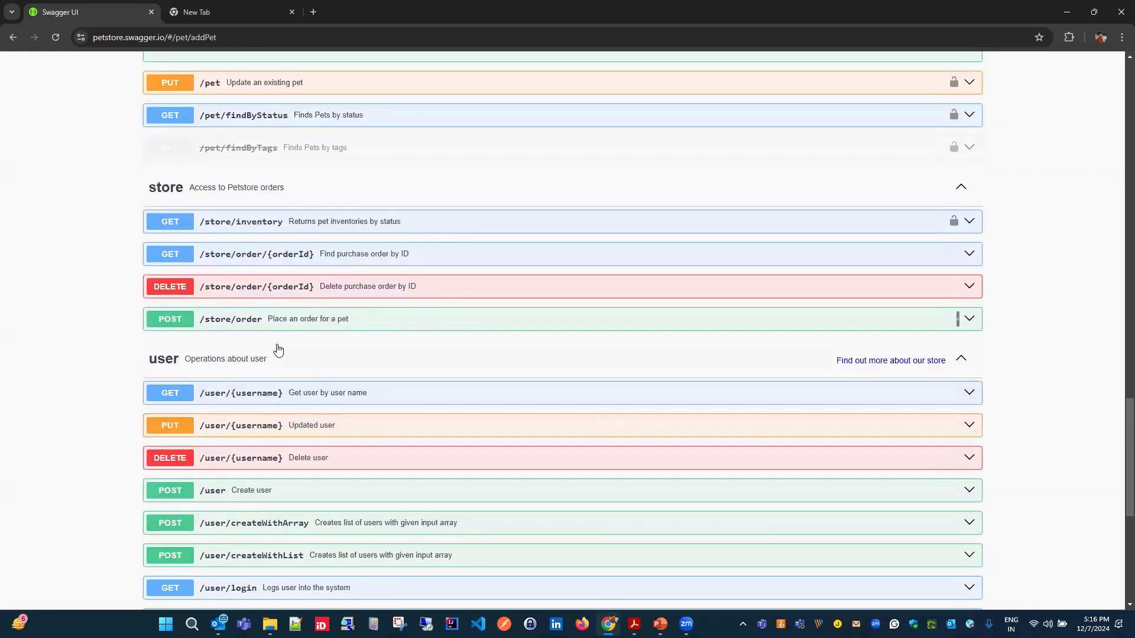
scroll(459, 348, down, 6)
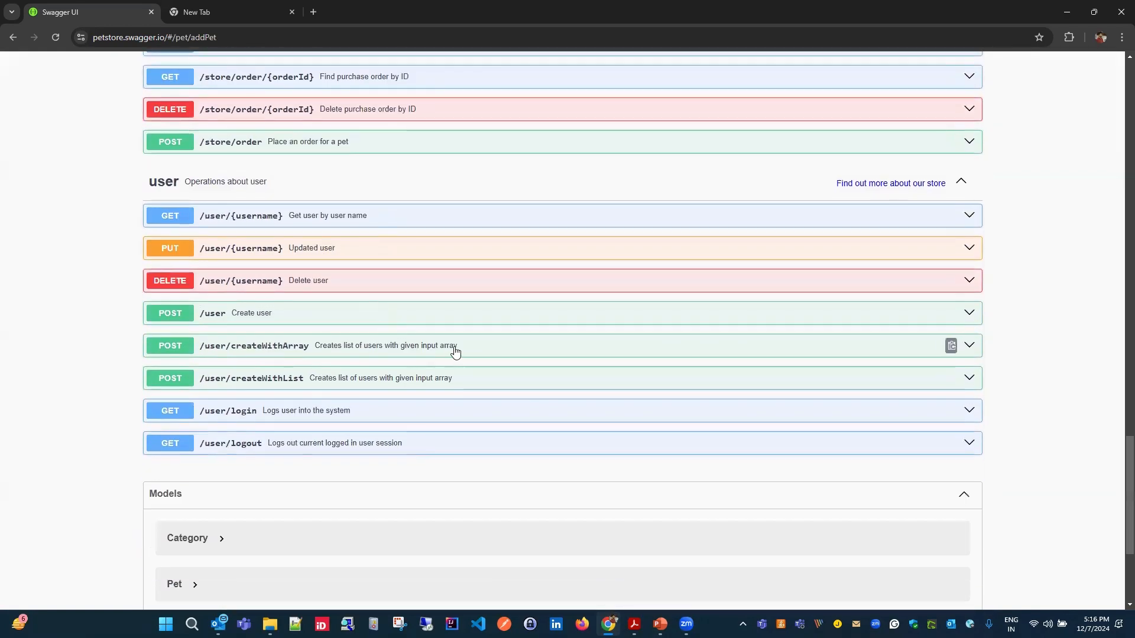
- Make the POST /pet body editable and set id 12, category id 13 and name "vip", and tag id 12 and name "vv"
scroll(458, 349, up, 16)
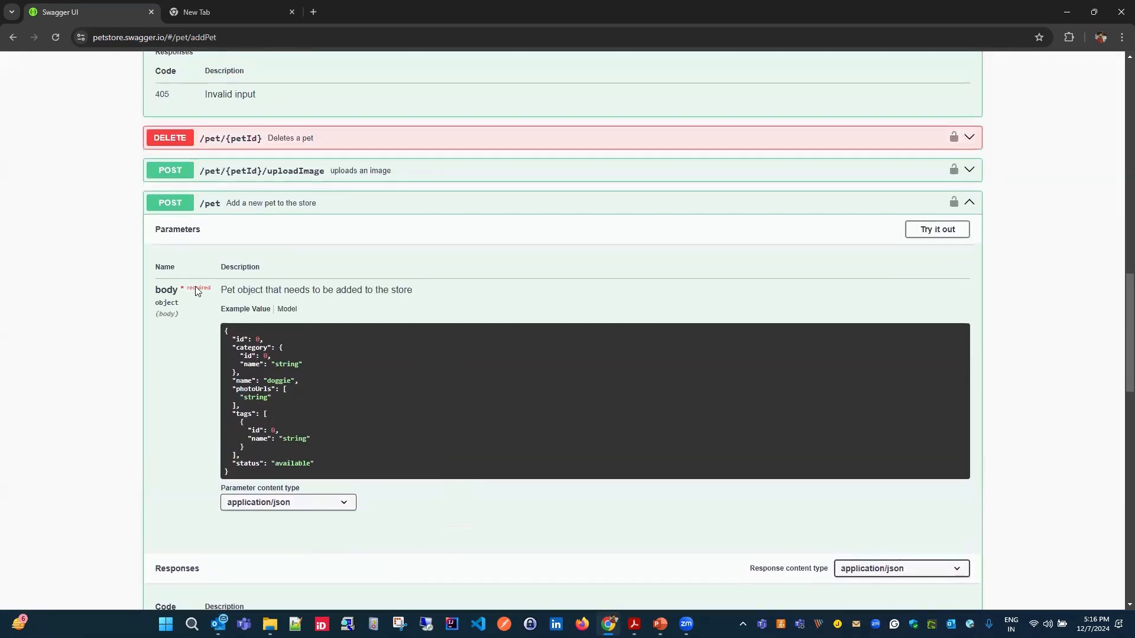
click(939, 235)
scroll(470, 292, down, 1)
click(295, 366)
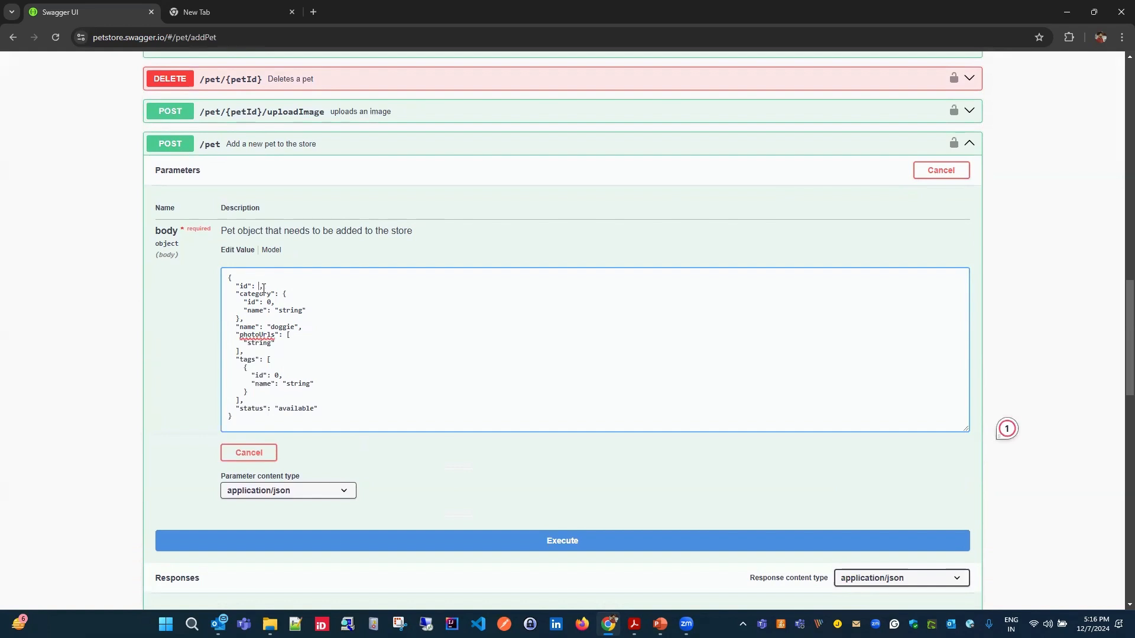
double_click(286, 312)
text(vip)
double_click(303, 387)
text(vv)
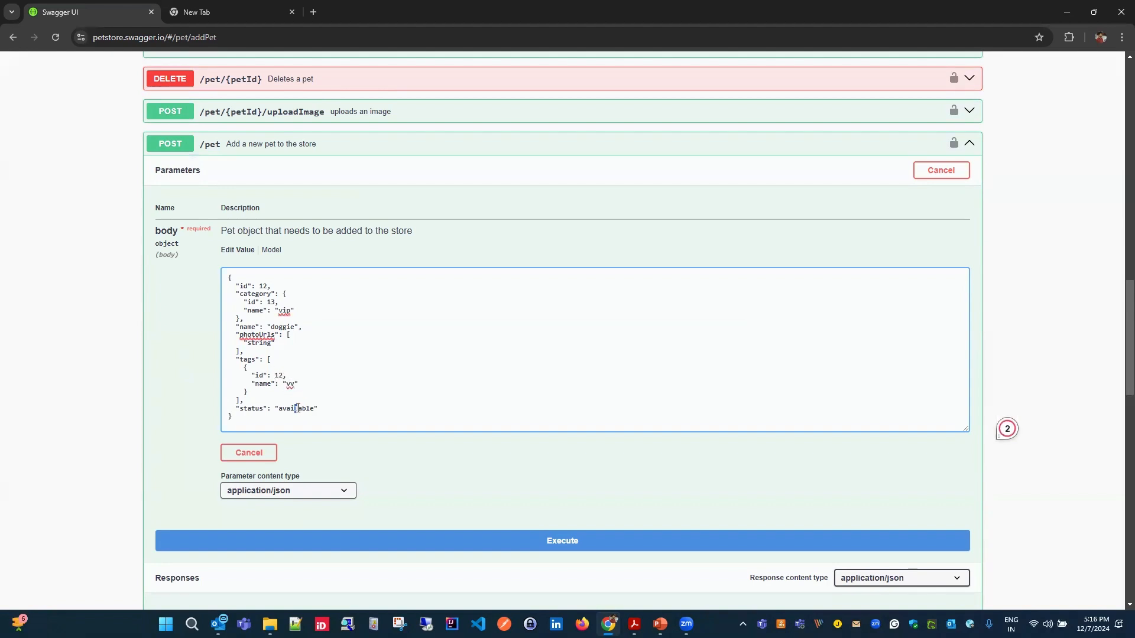
- Execute the POST /pet request for adding the new pet and review its curl command, response body and headers
scroll(432, 390, down, 2)
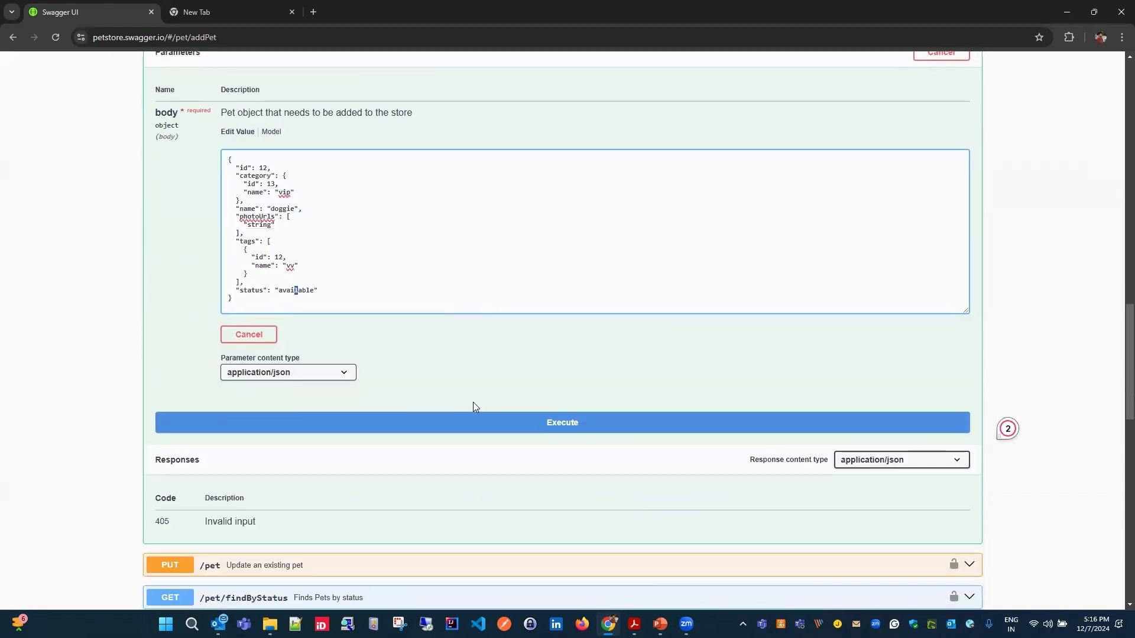
scroll(465, 404, up, 1)
scroll(538, 316, down, 1)
click(603, 434)
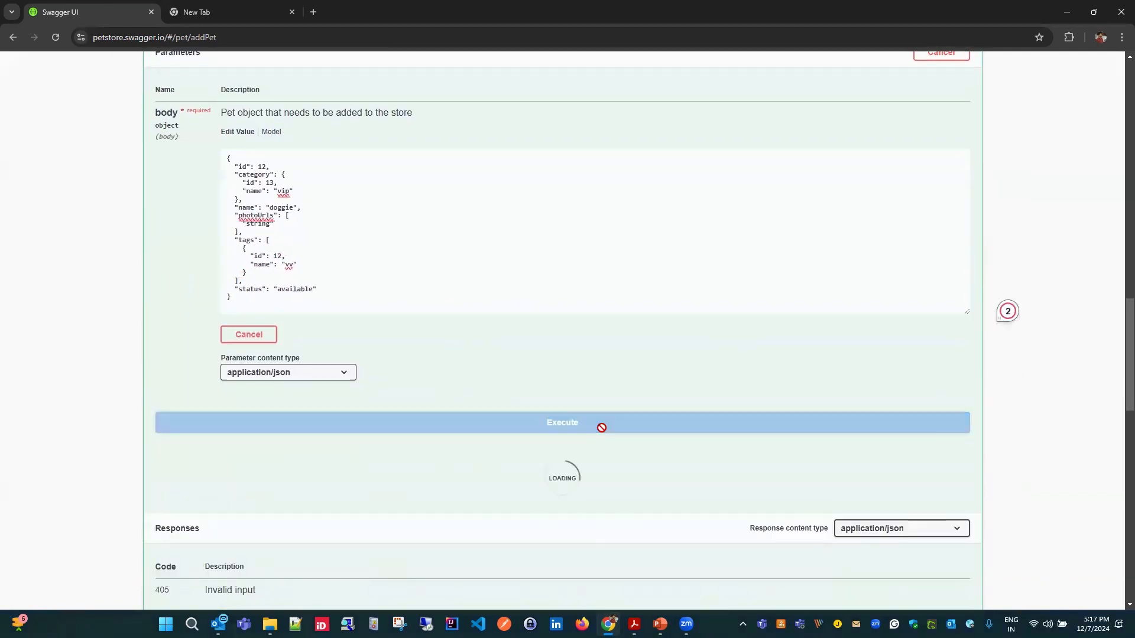
scroll(505, 485, down, 5)
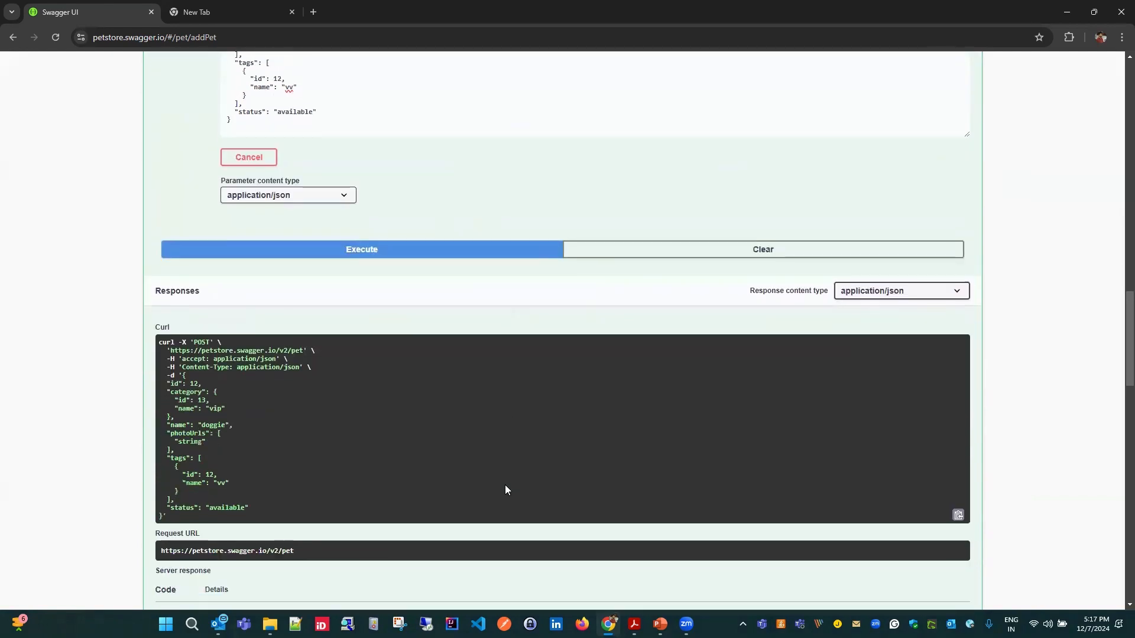
scroll(507, 490, down, 3)
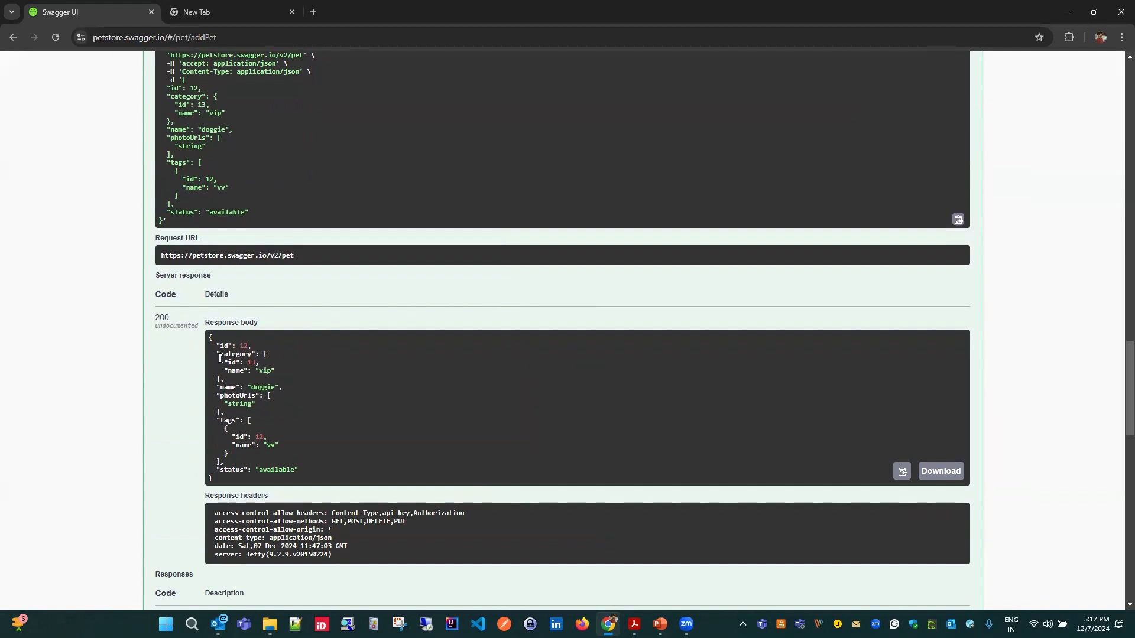
drag(221, 387, 406, 468)
scroll(435, 379, down, 4)
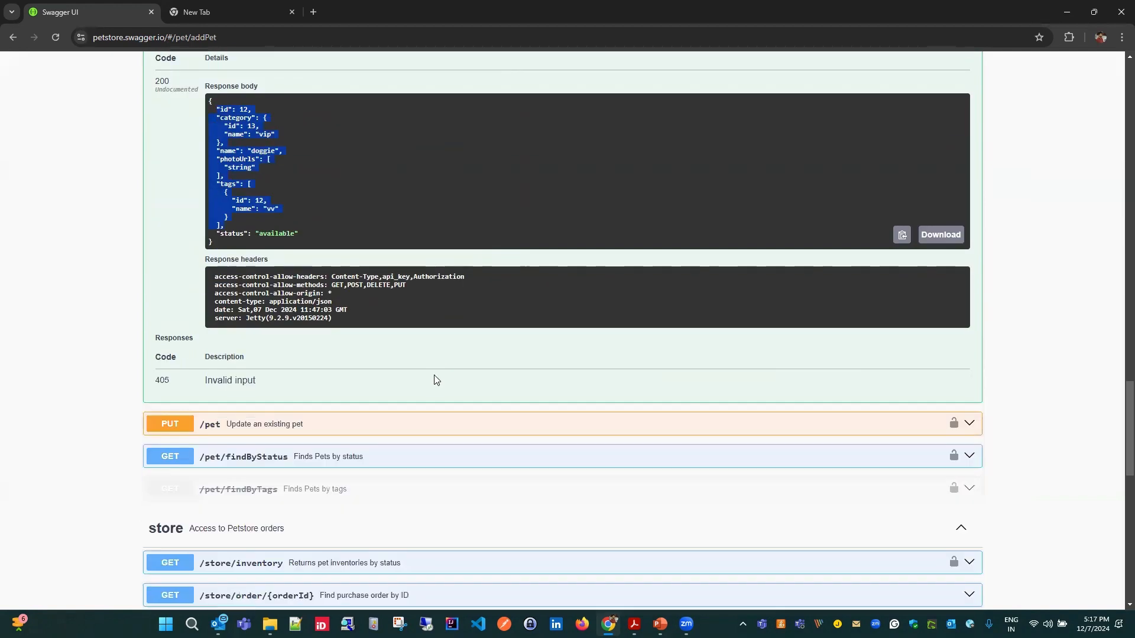
scroll(263, 476, up, 4)
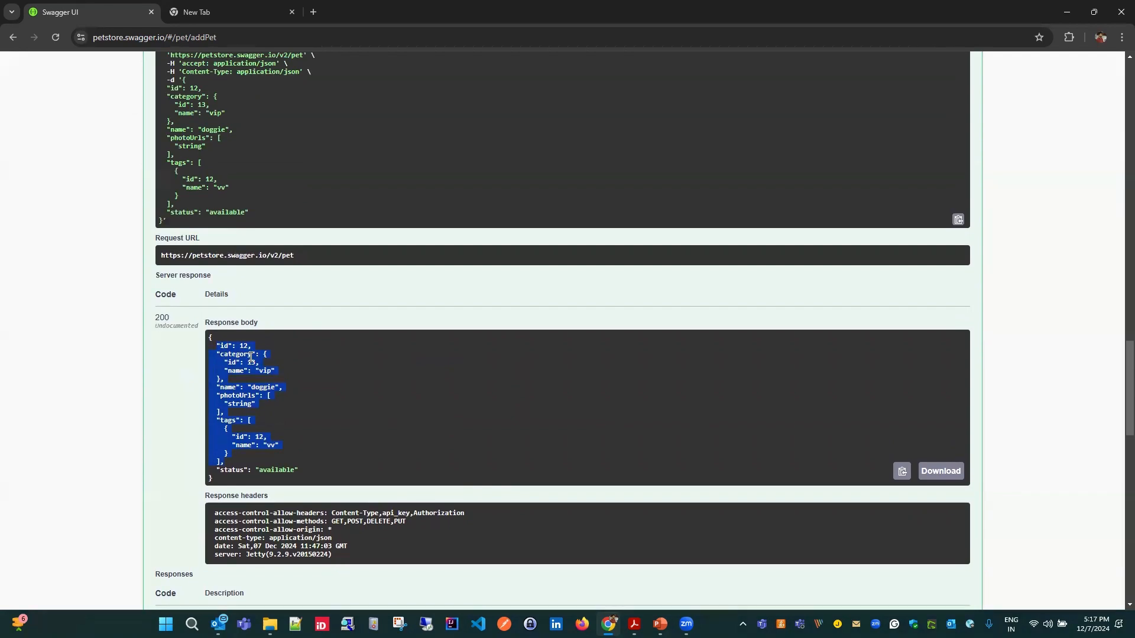
- Expand the GET /pet/{petId} operation, execute it with petId 12 and inspect the response body for the added pet
scroll(347, 460, up, 6)
scroll(346, 460, up, 20)
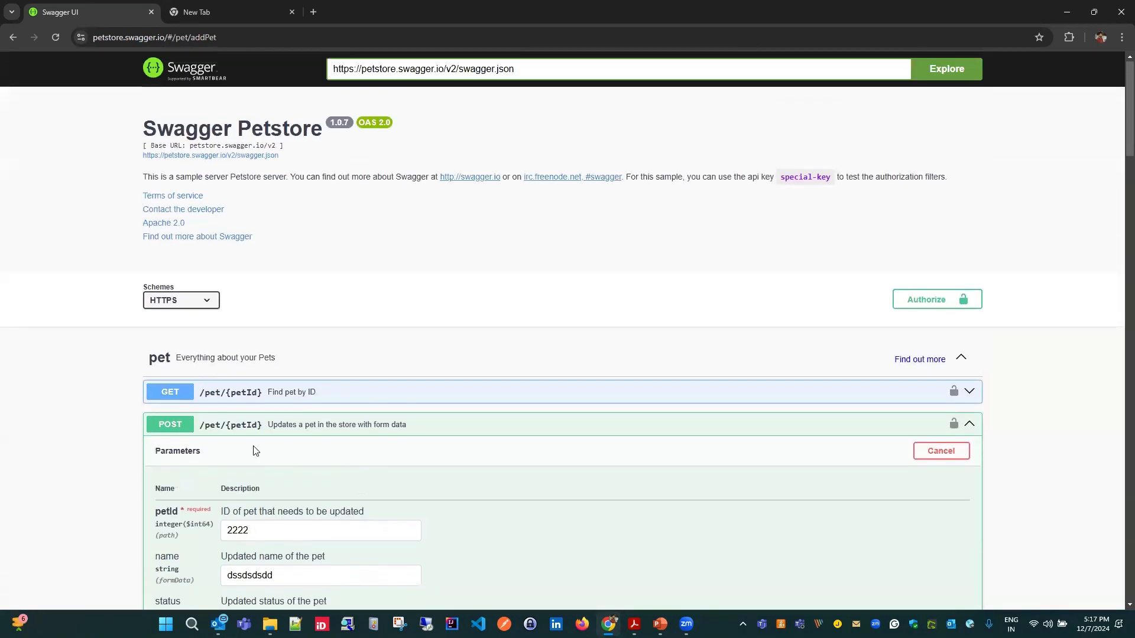
click(970, 391)
scroll(314, 484, down, 1)
drag(298, 495, 206, 489)
text(12)
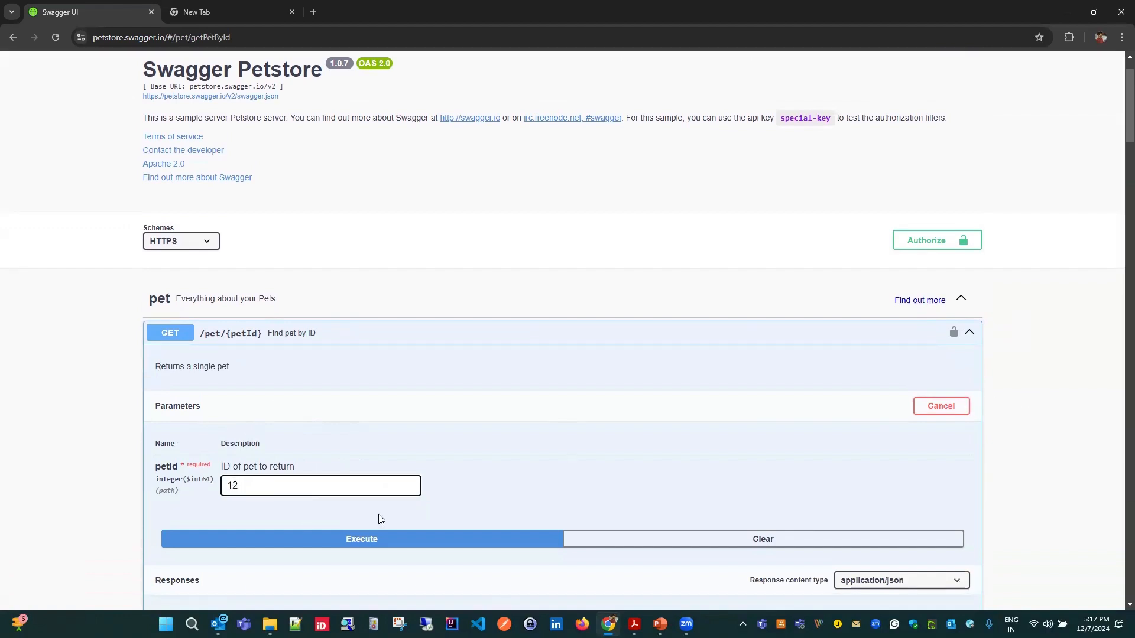
scroll(609, 485, down, 3)
click(384, 364)
scroll(561, 343, down, 3)
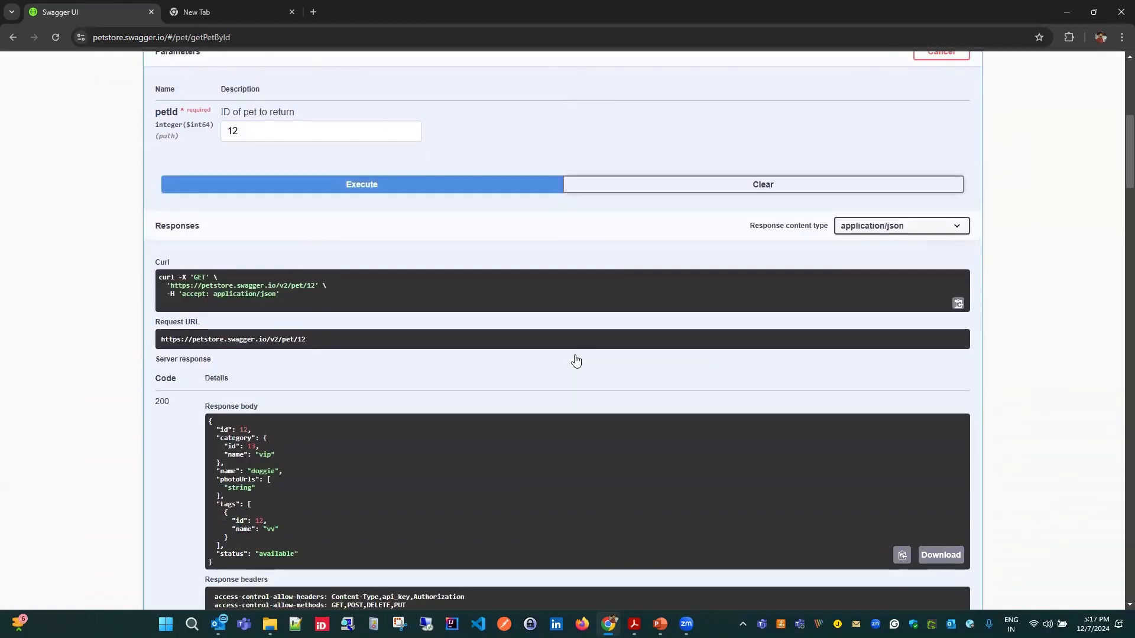
scroll(562, 375, down, 1)
drag(220, 384, 286, 521)
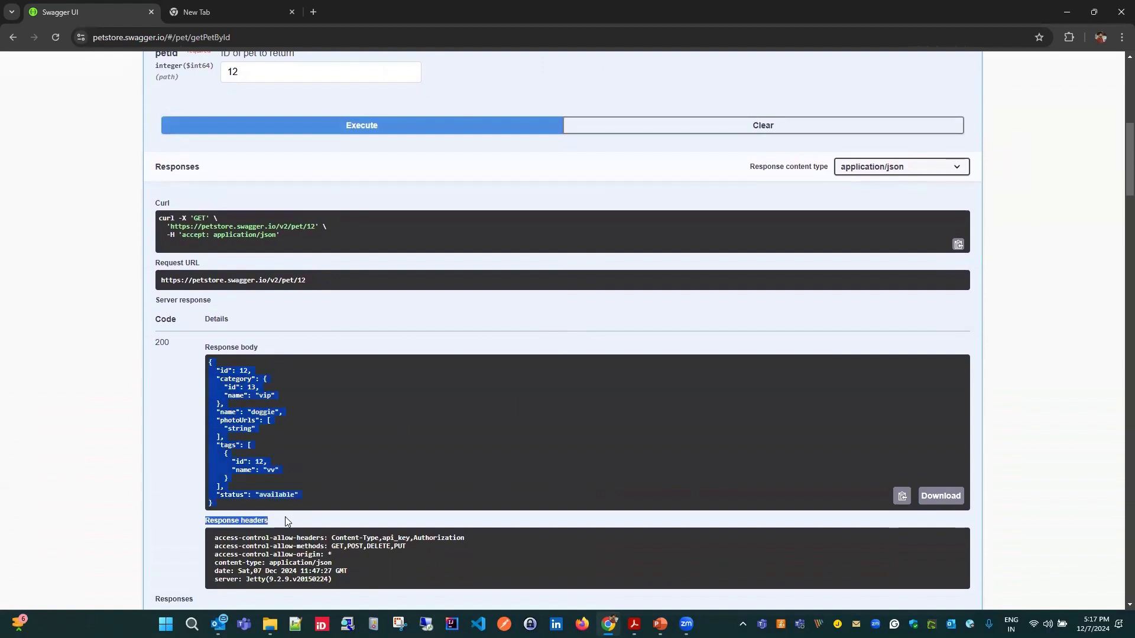
click(309, 432)
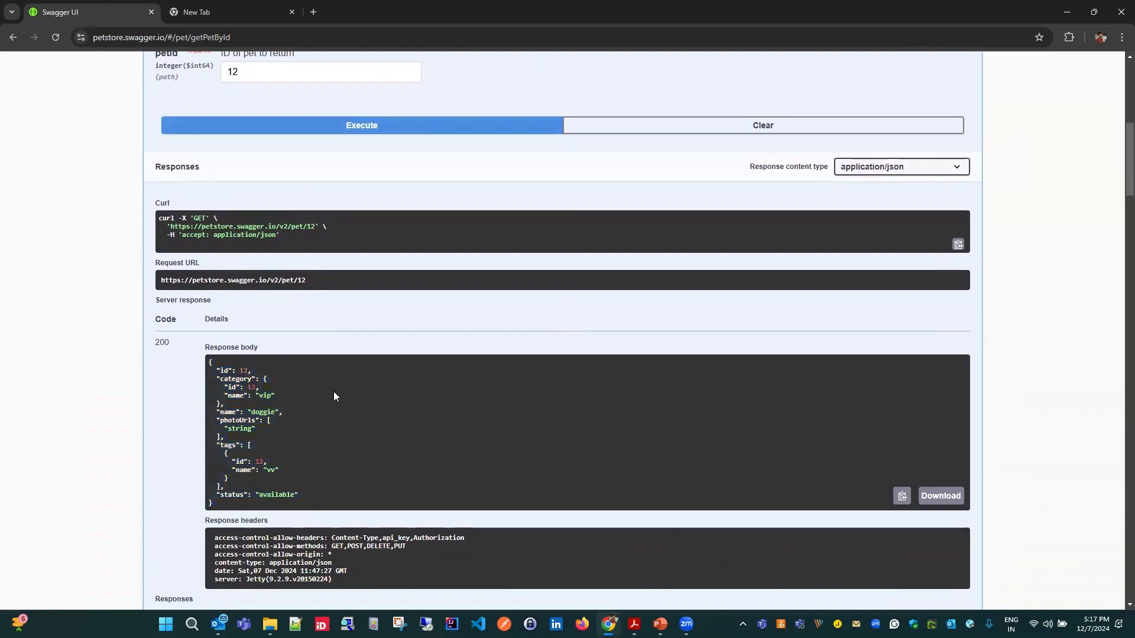
- Review the parameters and the previous server response of the POST /pet/{petId} update operation
scroll(334, 402, down, 12)
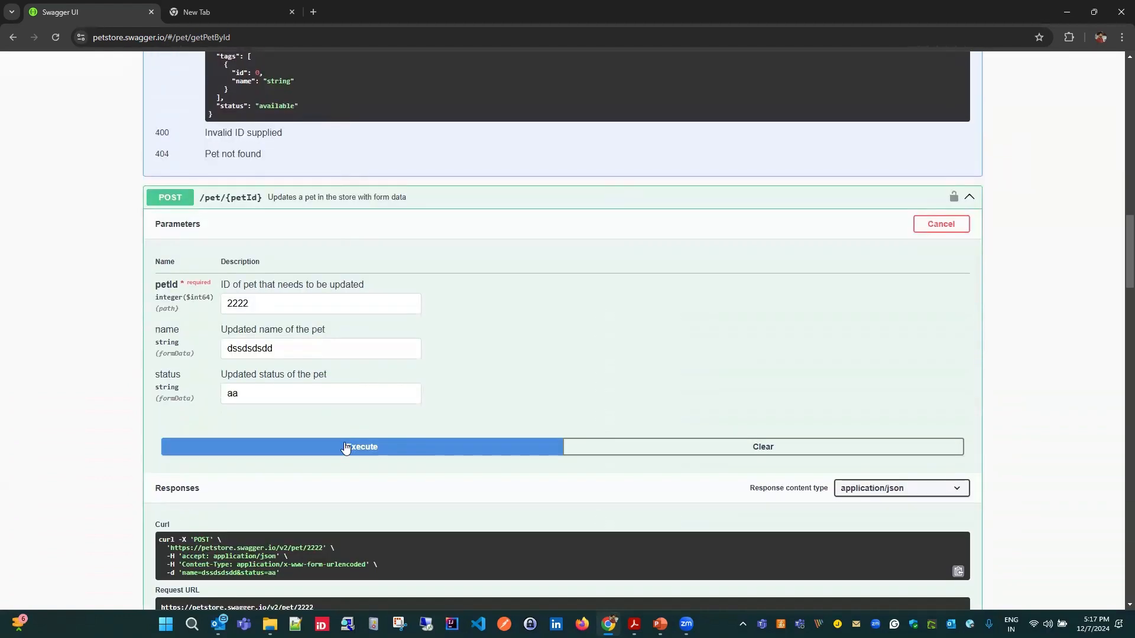
scroll(340, 438, down, 10)
scroll(327, 441, up, 4)
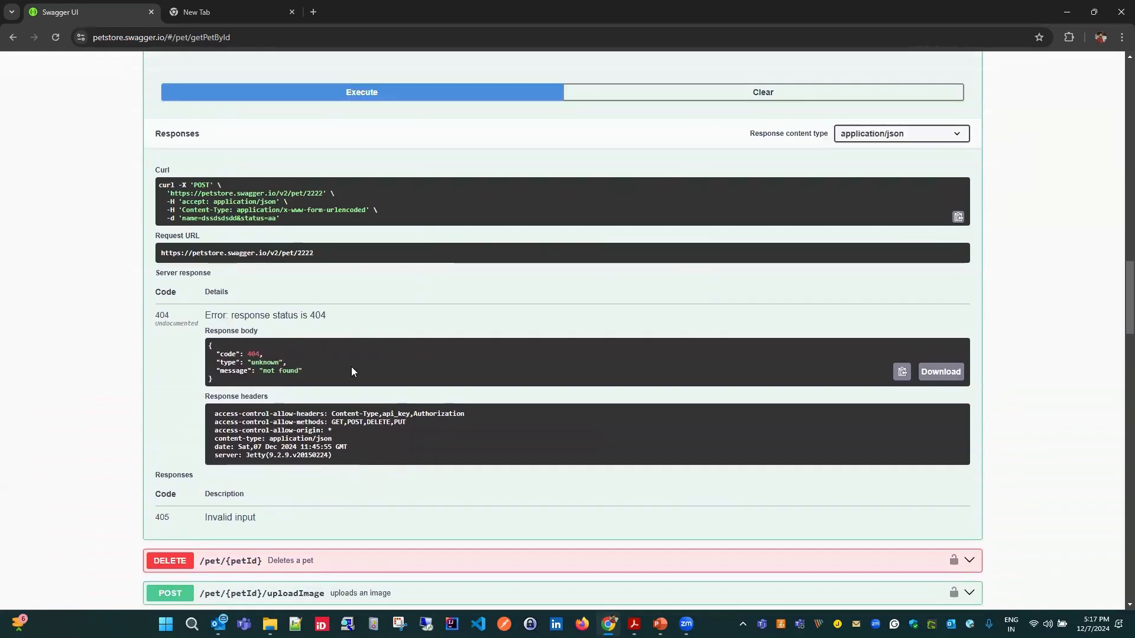
scroll(249, 389, up, 4)
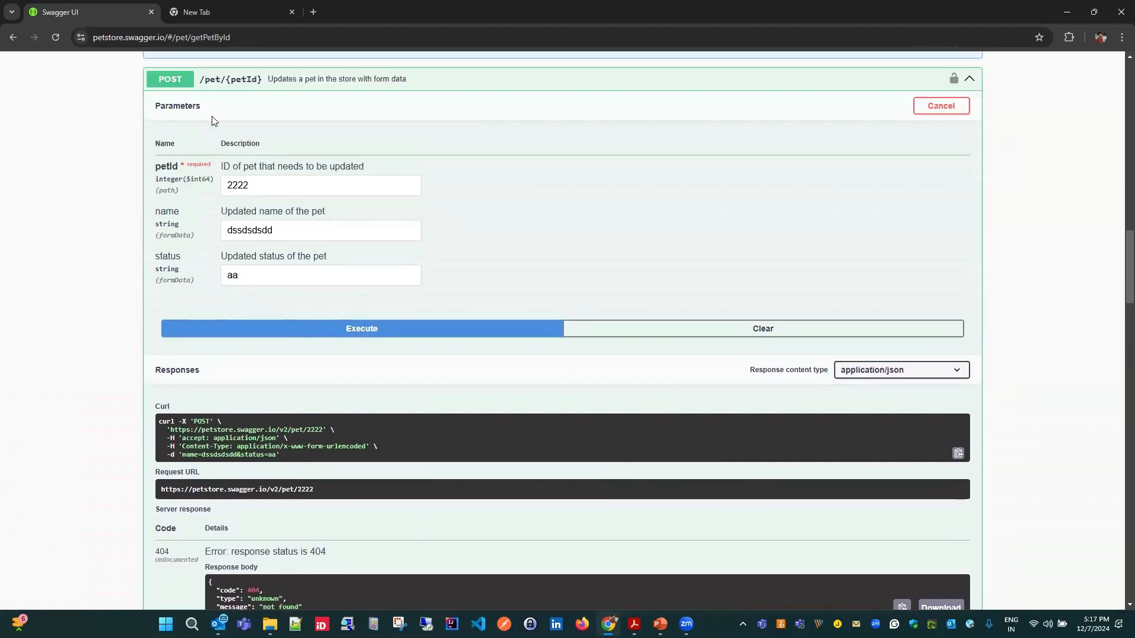
scroll(310, 336, down, 2)
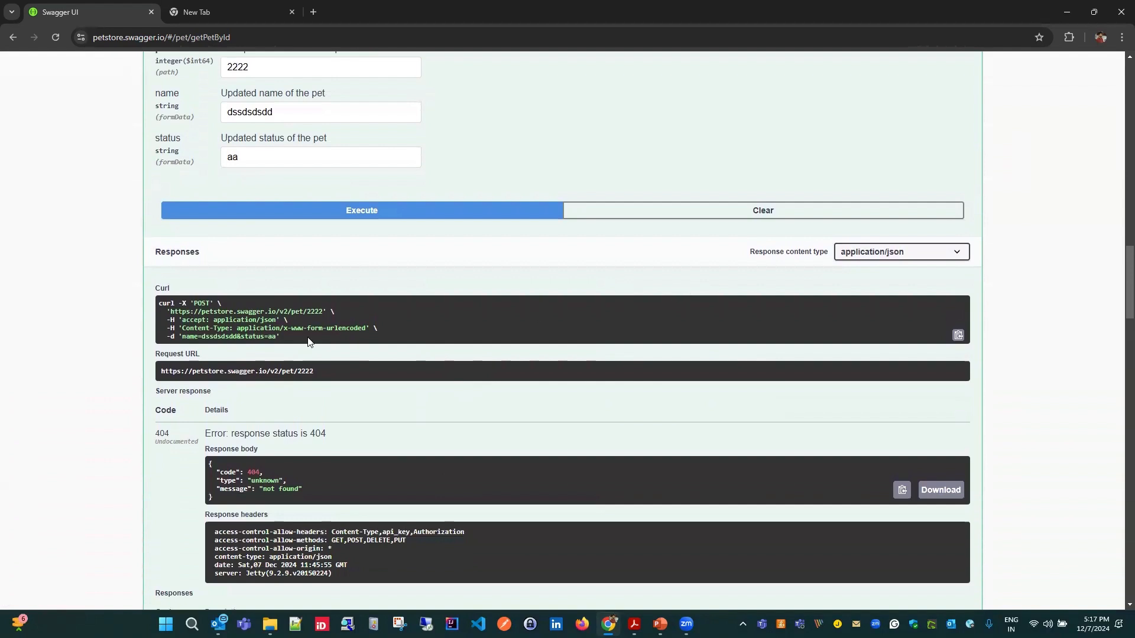
scroll(311, 337, down, 3)
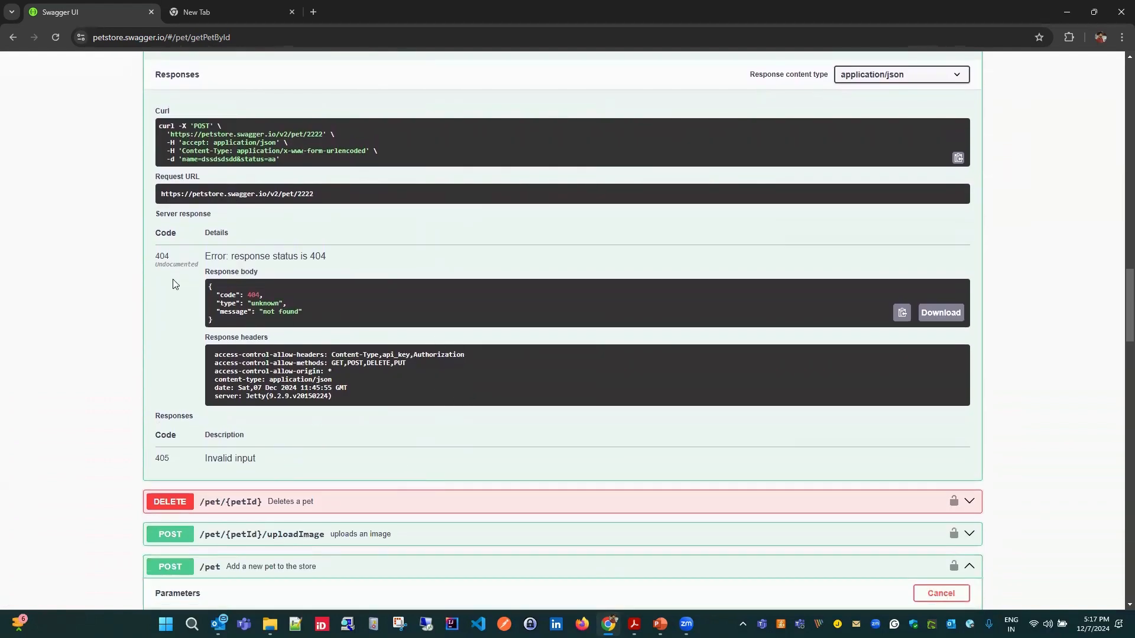
scroll(346, 269, up, 2)
scroll(783, 239, up, 2)
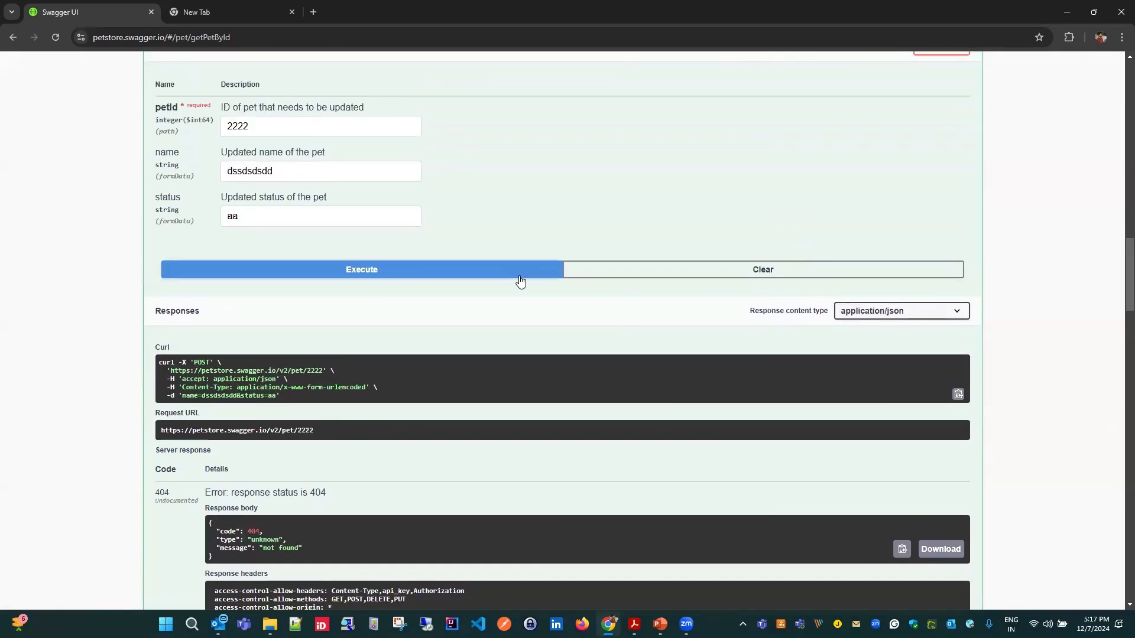
- Clear the previous response of the POST /pet/{petId} update operation
scroll(808, 402, up, 2)
click(804, 400)
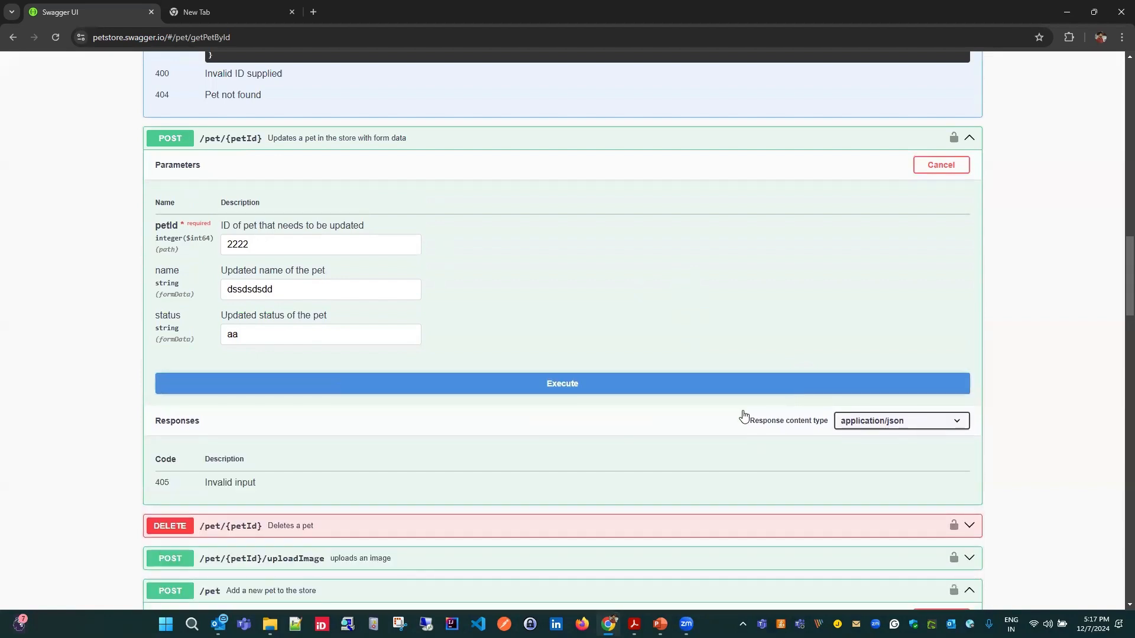
scroll(436, 465, down, 1)
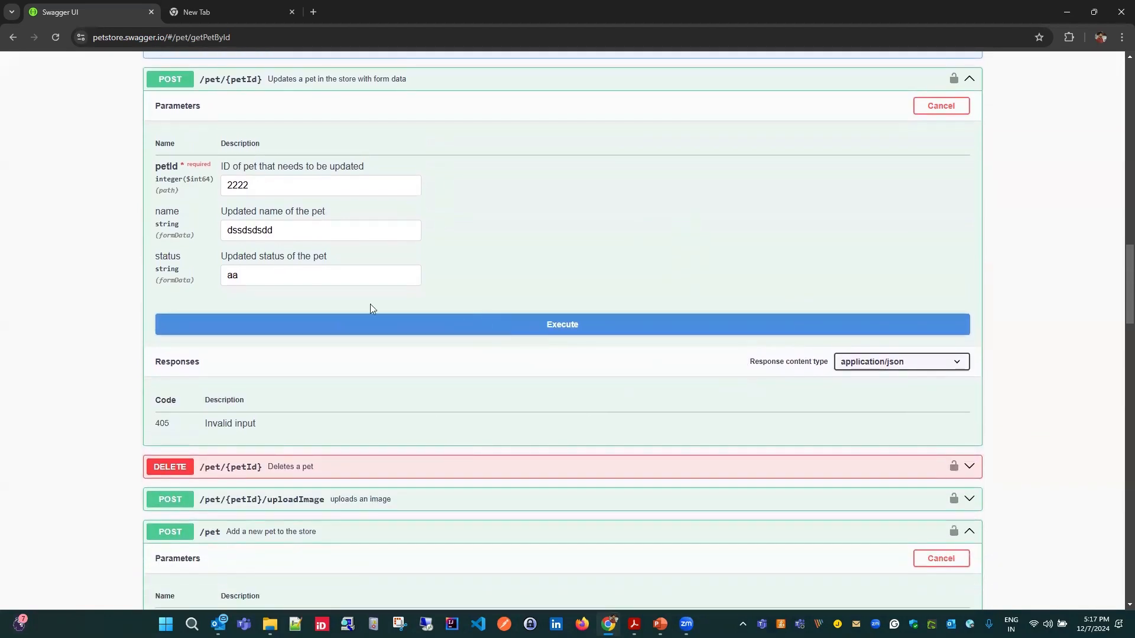
scroll(408, 317, up, 1)
- Set the update operation's petId to 123, enter a new pet name and set the status to "Not Avaialble"
click(251, 245)
drag(251, 245, 201, 248)
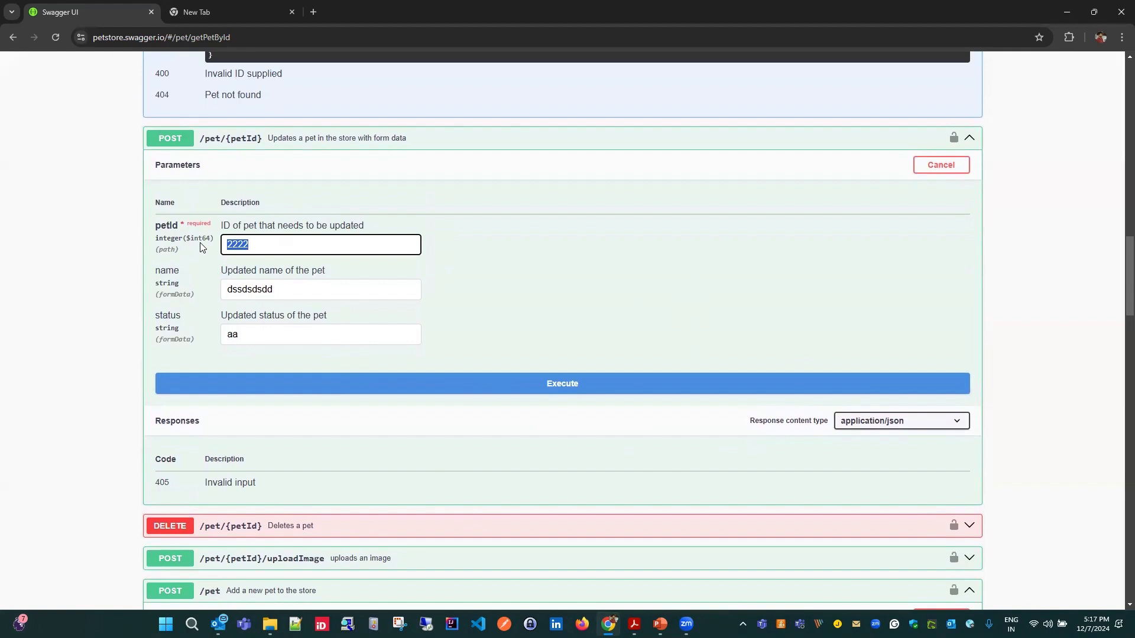
text(123)
drag(273, 289, 197, 291)
text(Viplove)
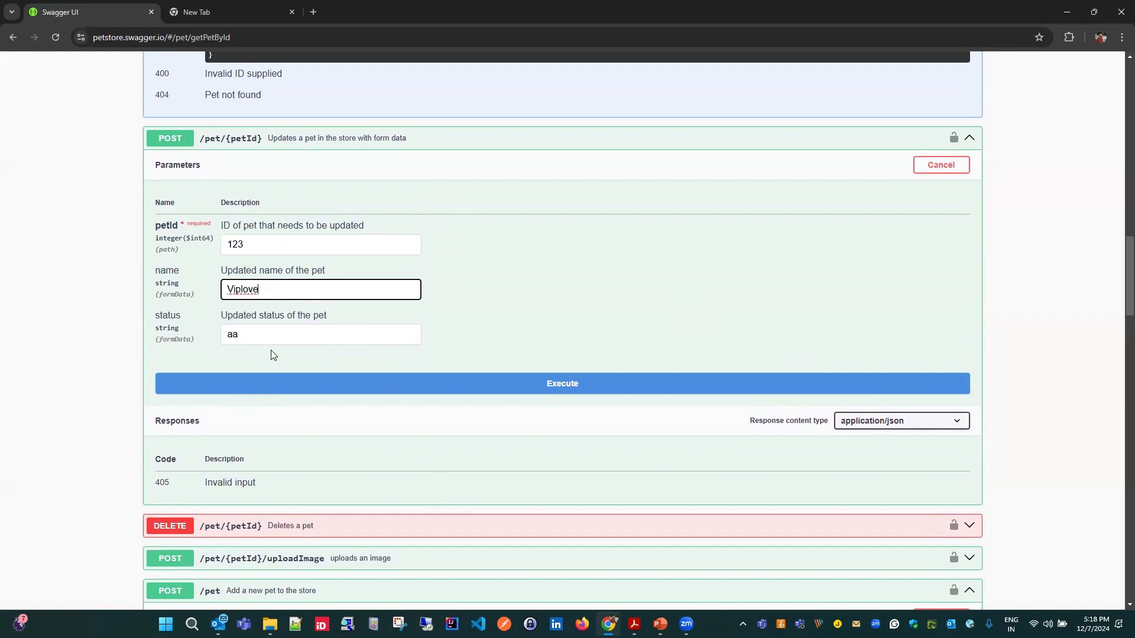
key(Tab)
key(BackSpace)
text(Not A)
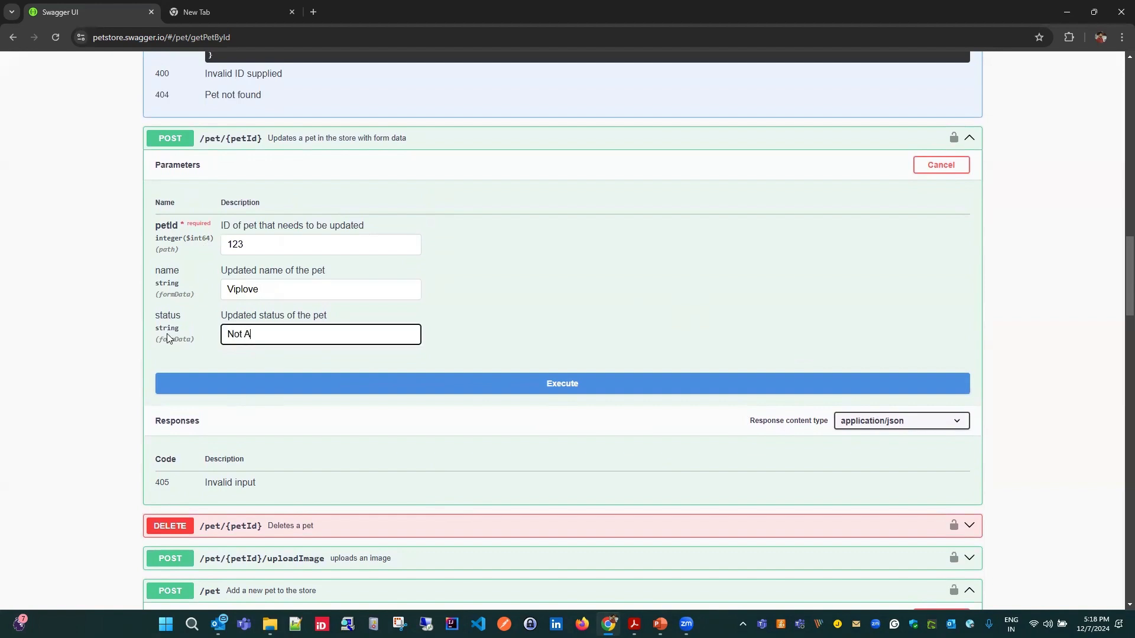
text(vaialble)
- Execute the update request for pet 123 and inspect its response body
click(398, 377)
scroll(448, 352, down, 3)
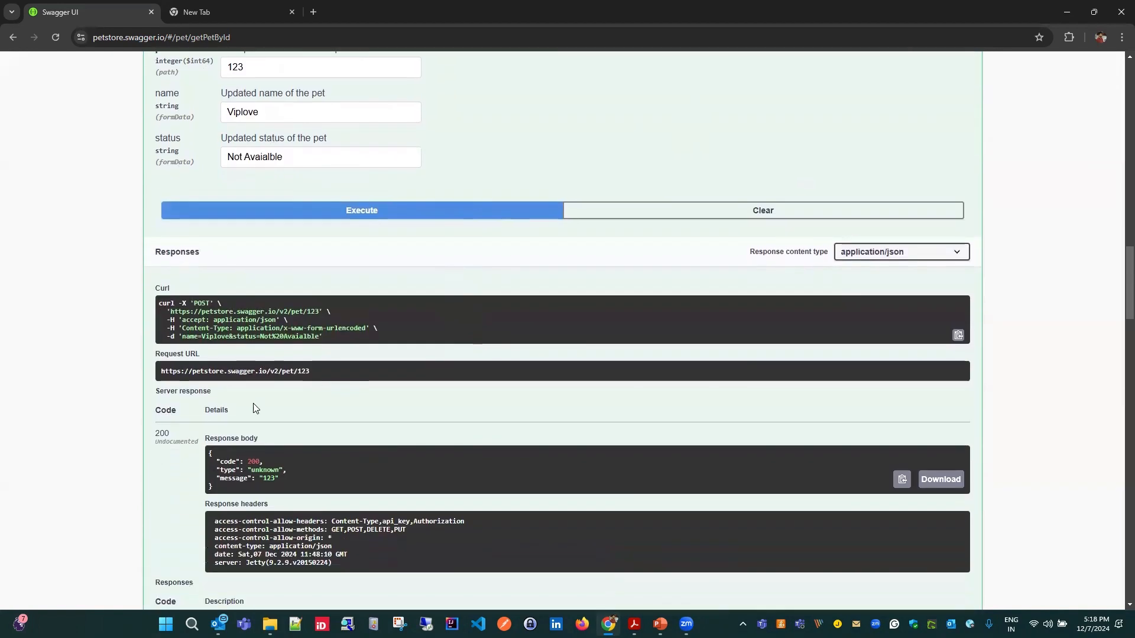
drag(225, 487, 206, 458)
click(247, 468)
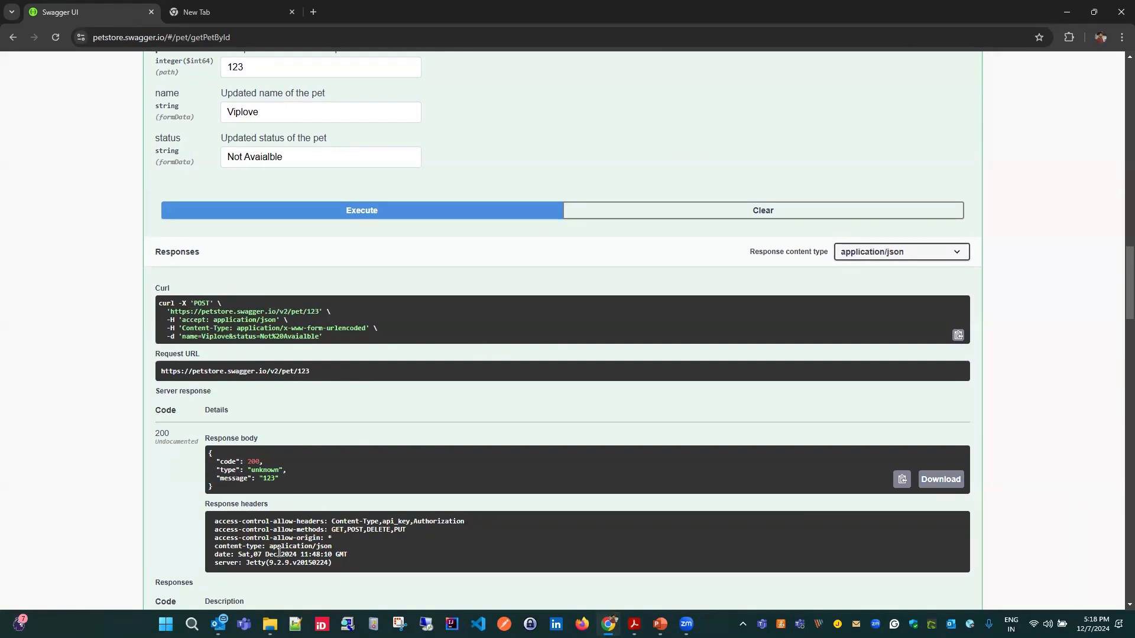
drag(230, 489, 216, 454)
- Change the petId of the GET /pet/{petId} operation to 123, execute it and check the updated name and status in the response
scroll(296, 473, up, 20)
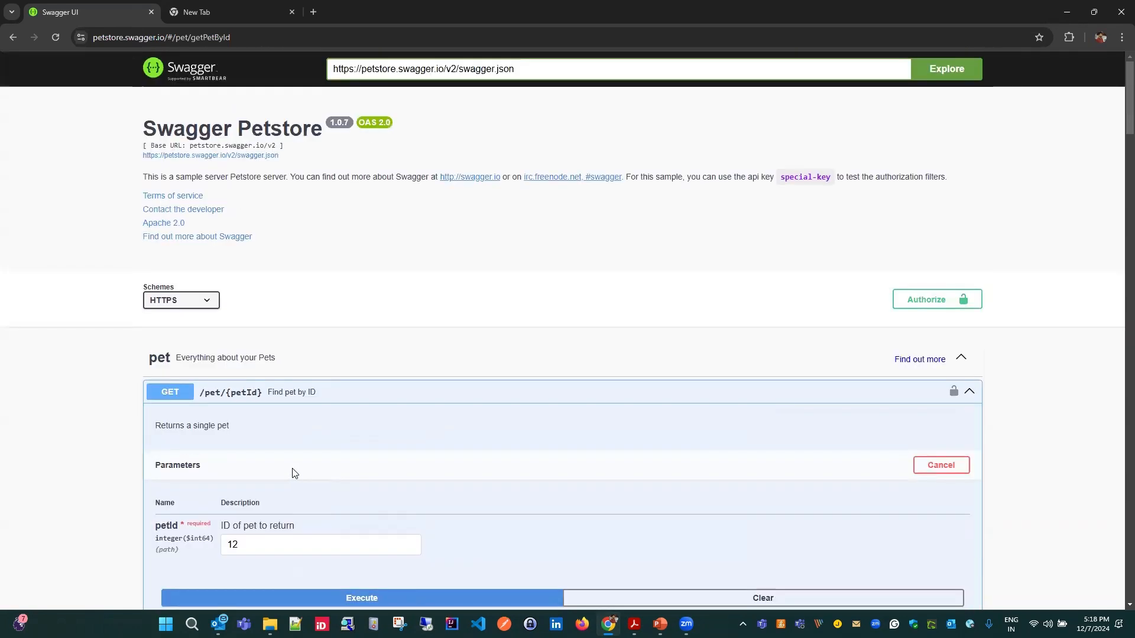
scroll(267, 457, down, 2)
click(258, 426)
text(3)
scroll(511, 368, down, 3)
click(424, 314)
scroll(457, 467, down, 3)
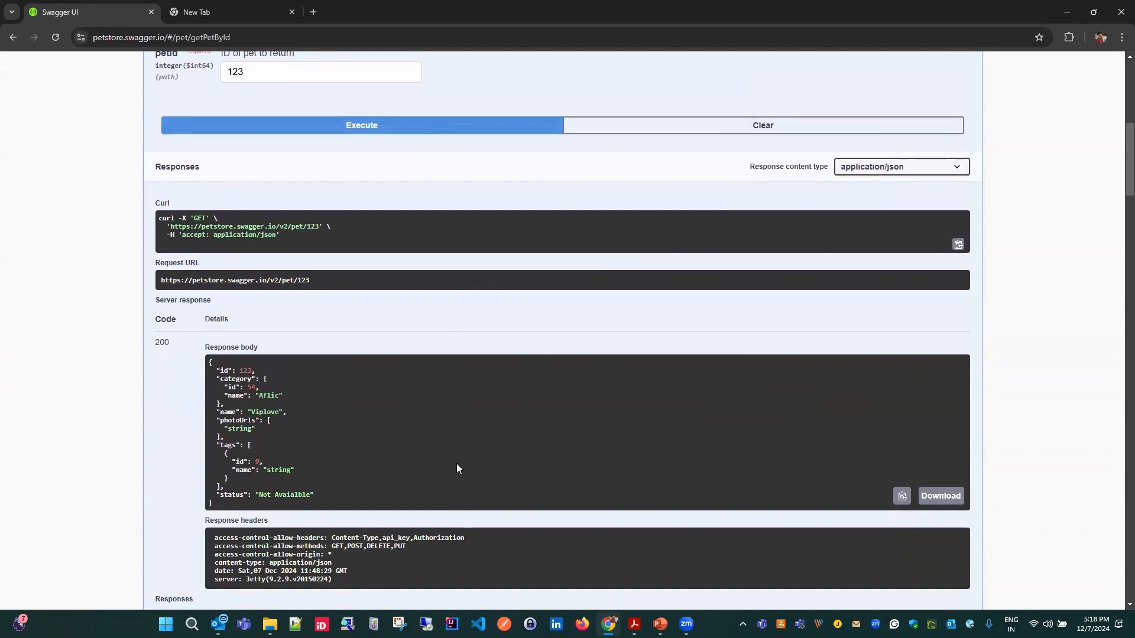
scroll(422, 463, down, 1)
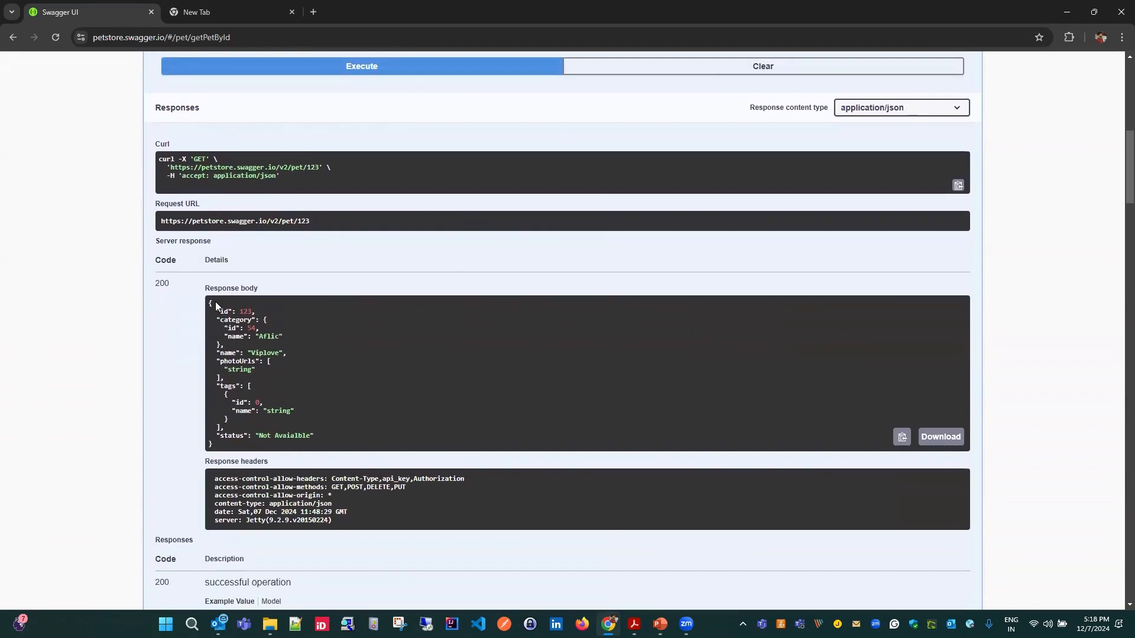
drag(245, 348, 256, 357)
double_click(255, 354)
- Expand the PUT /pet operation for updating an existing pet and show the model of its body parameter
scroll(301, 401, up, 5)
scroll(366, 410, down, 10)
scroll(373, 430, down, 3)
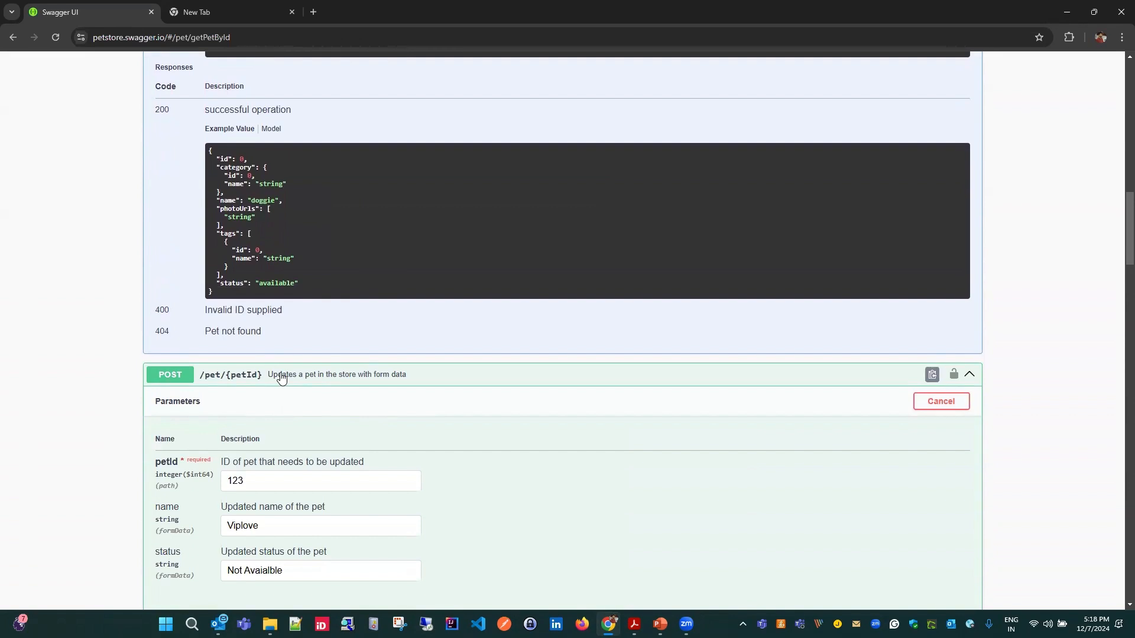
scroll(503, 478, down, 14)
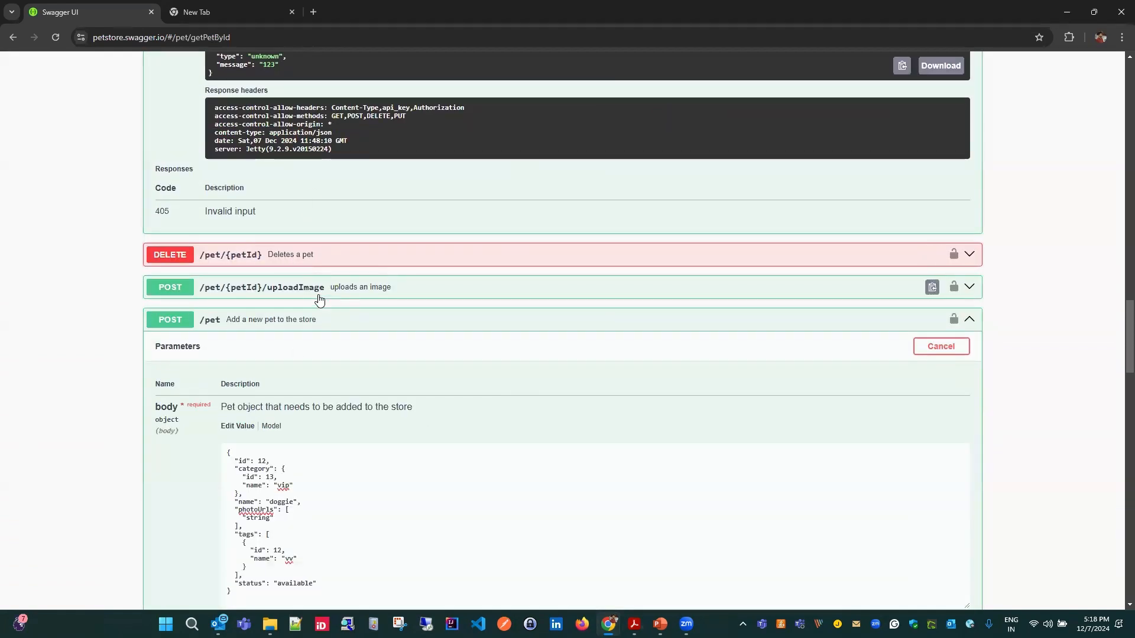
scroll(496, 313, down, 2)
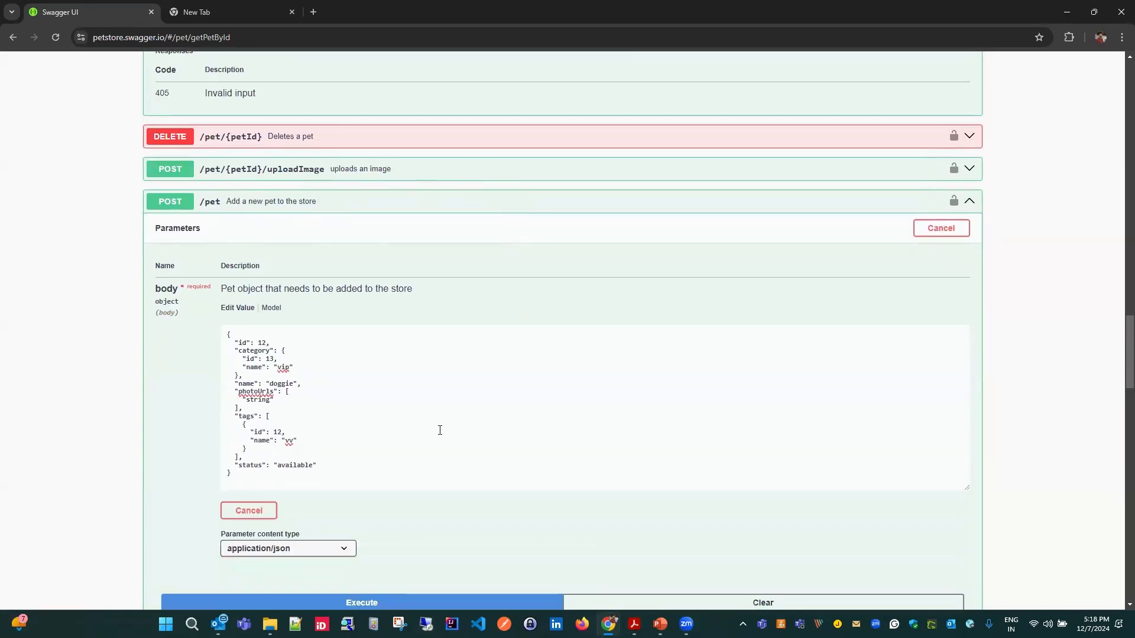
scroll(439, 416, down, 16)
scroll(437, 438, down, 2)
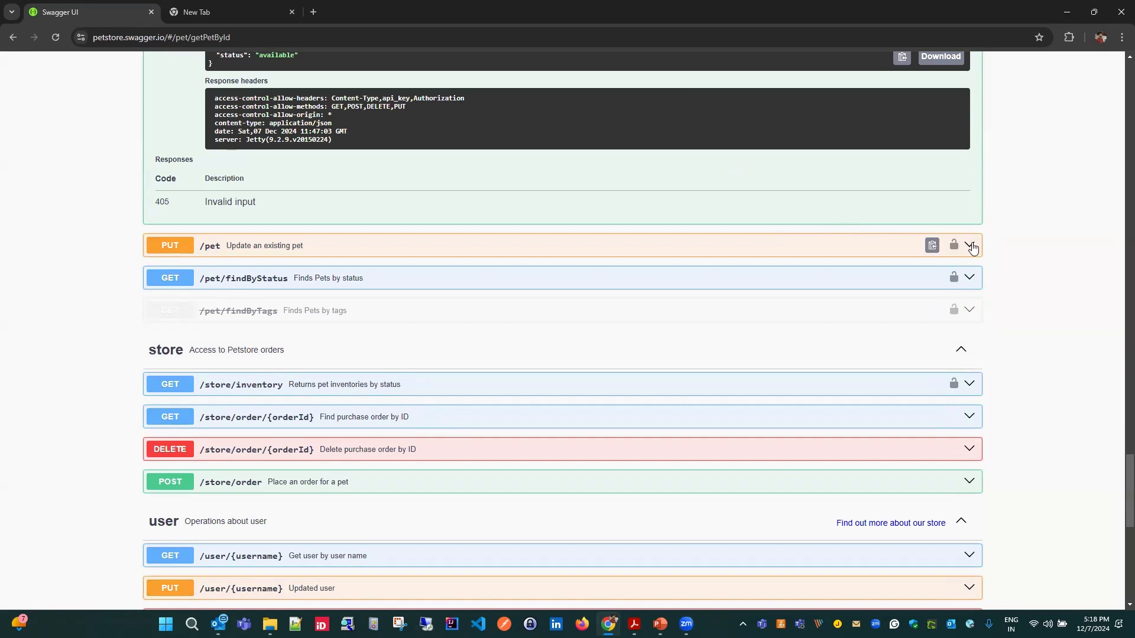
click(969, 244)
scroll(175, 294, down, 1)
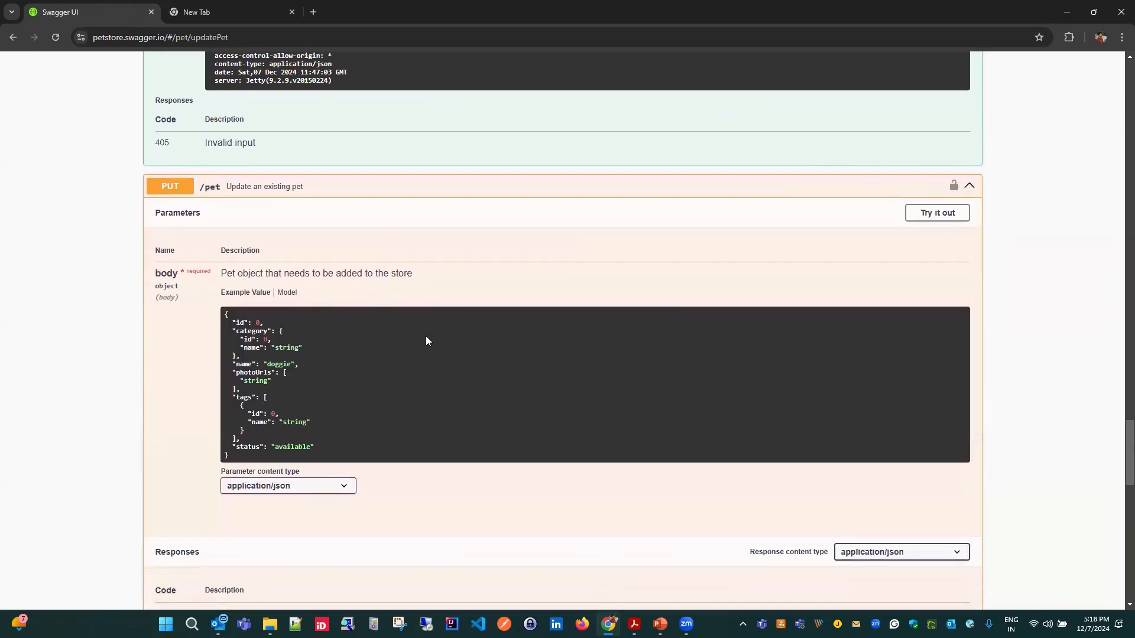
click(288, 293)
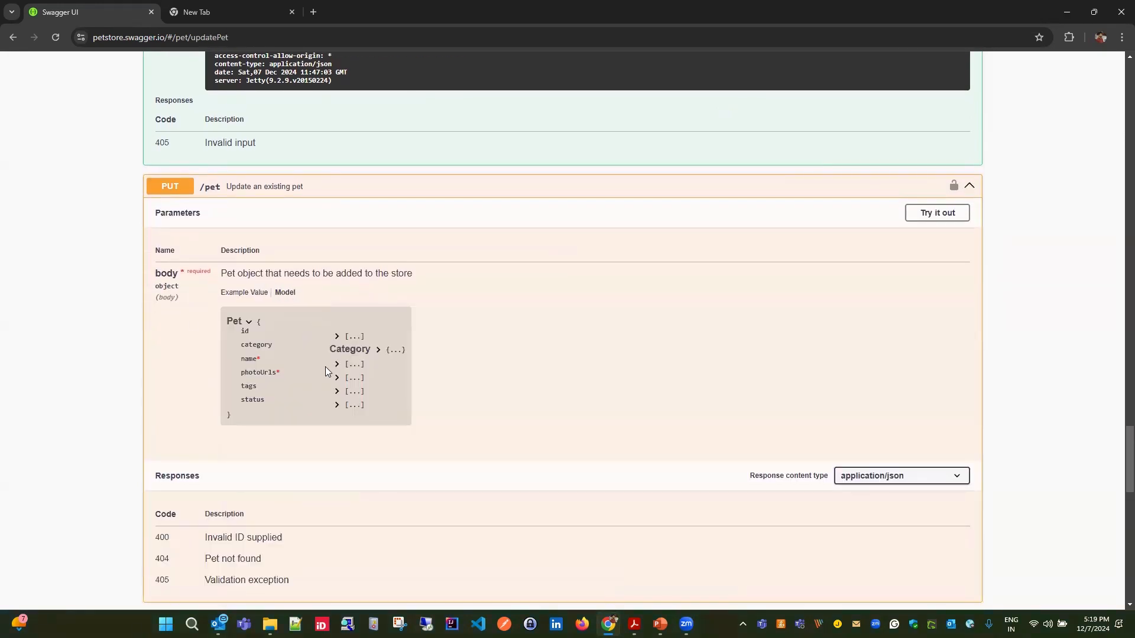
- Expand the Category object with its id and name types and the pet's name property in the PUT /pet body model
drag(255, 322, 265, 396)
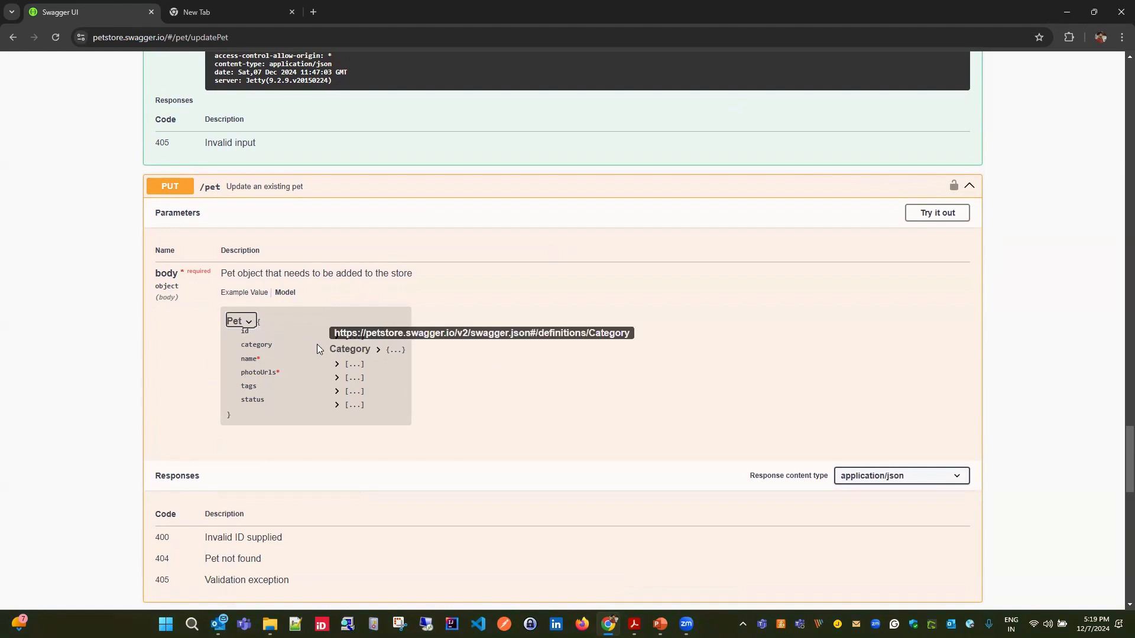
click(375, 350)
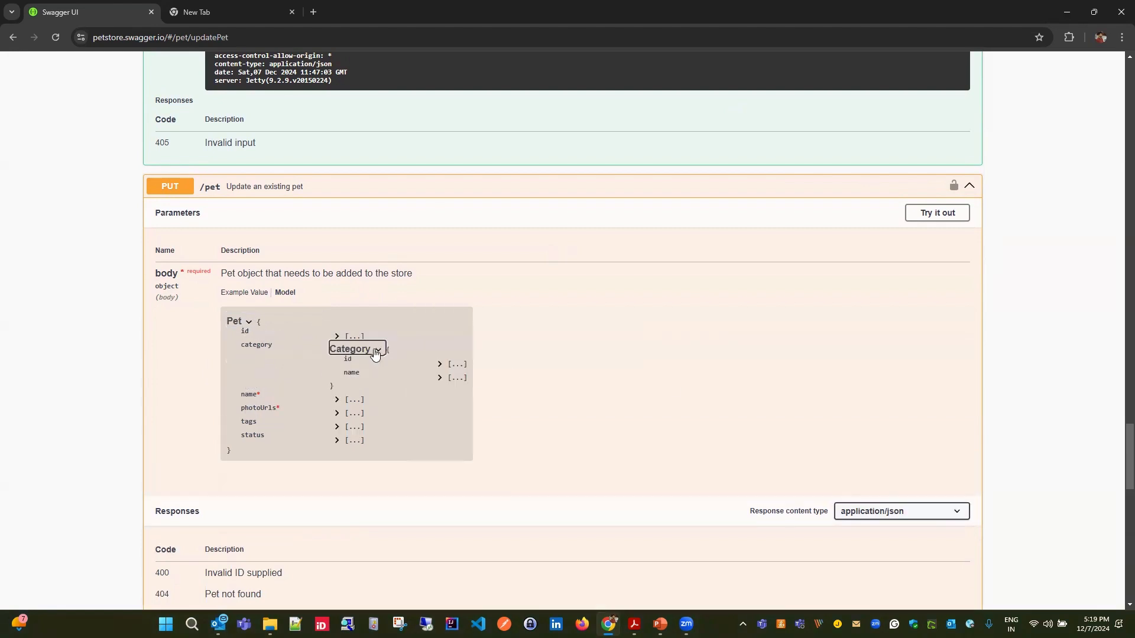
click(439, 364)
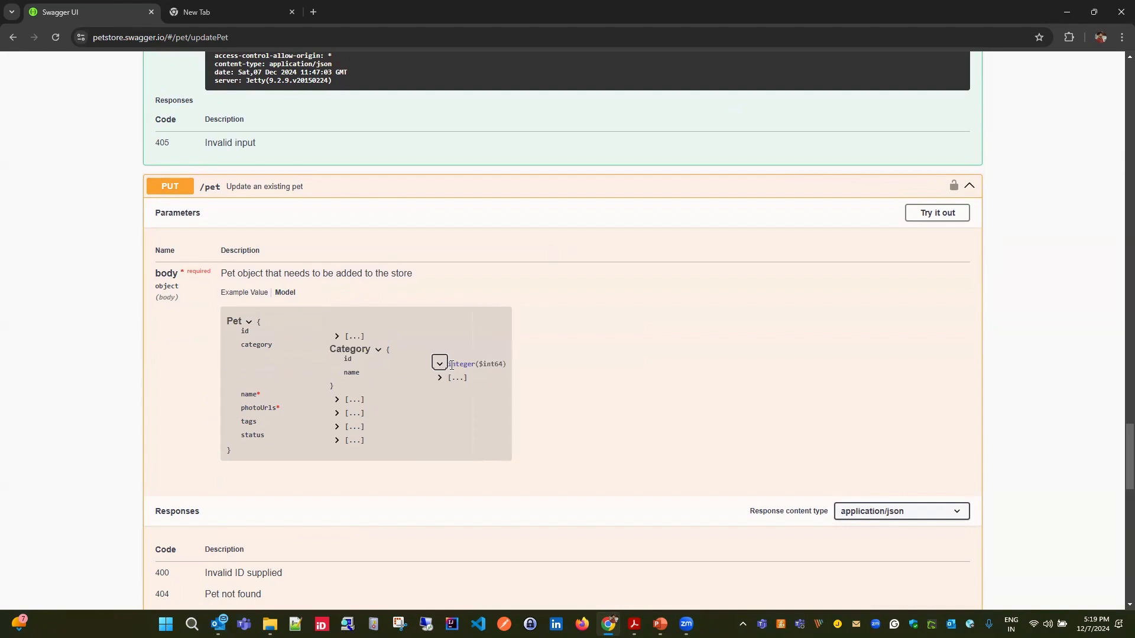
click(440, 378)
click(337, 399)
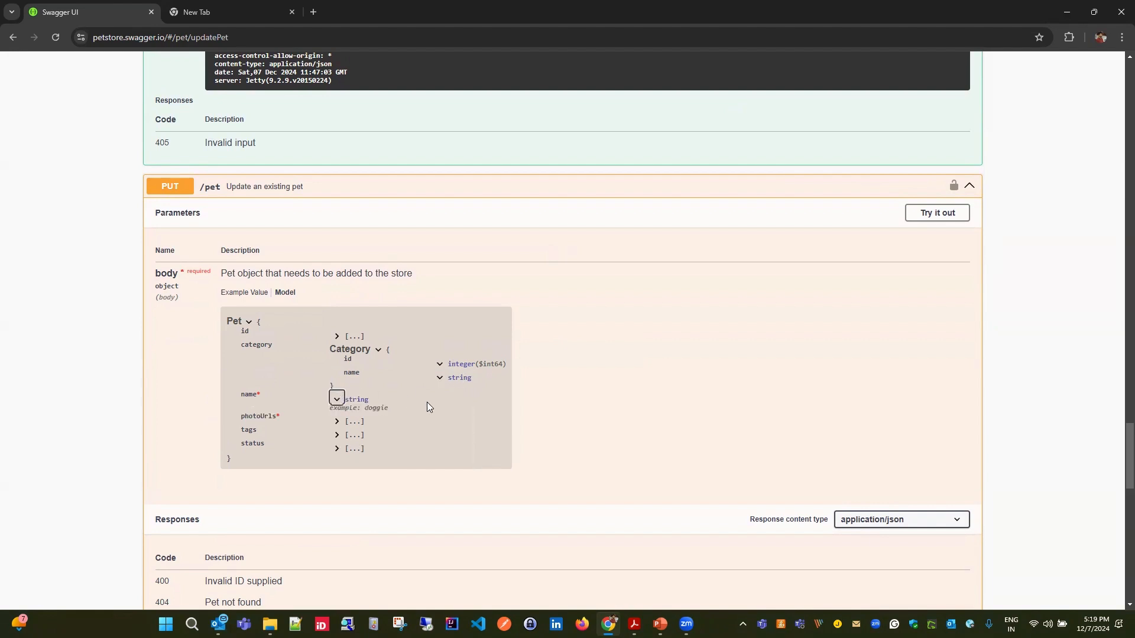
- Expand the status property and its list of allowed enum values in the PUT /pet body model
scroll(397, 408, down, 2)
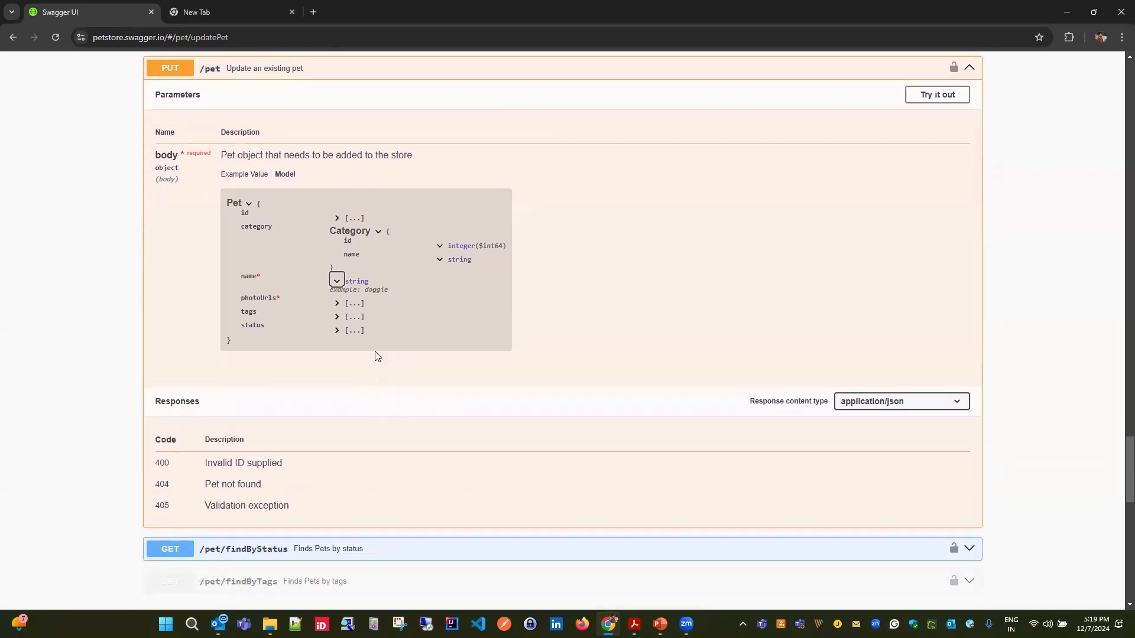
click(337, 330)
click(335, 362)
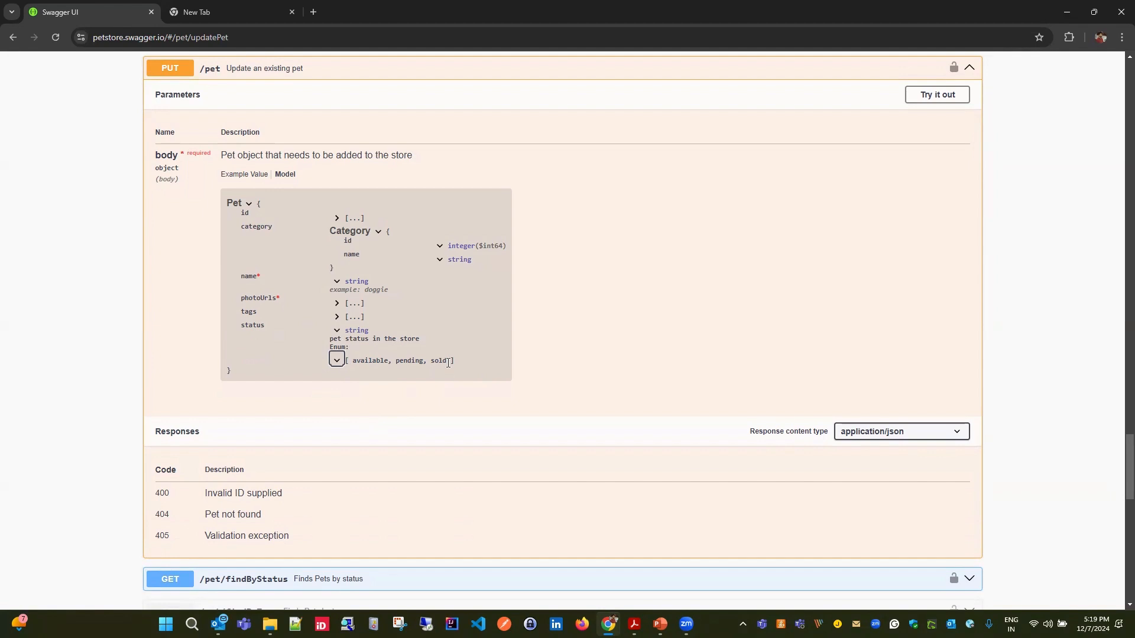
- In the request body of POST /pet, set the pet id to 123 and the status to "sold"
scroll(387, 269, up, 10)
scroll(388, 277, up, 10)
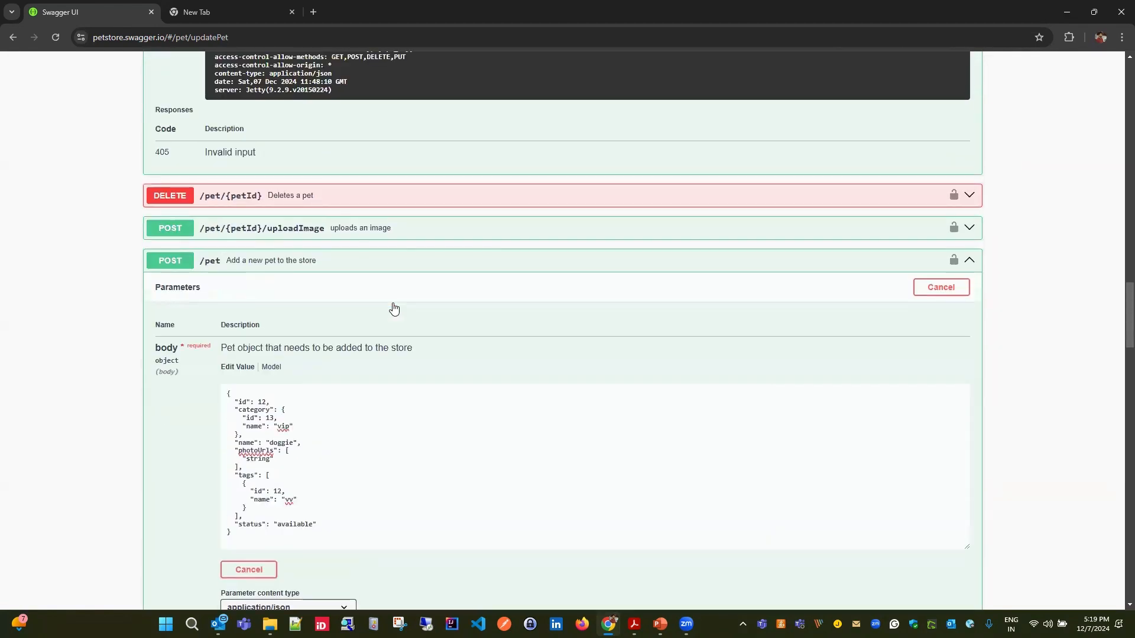
scroll(300, 387, down, 5)
click(268, 166)
text(3)
double_click(301, 288)
text(sold)
- Set the tag id and category id to 444 and the category name to "vip4444" in the POST /pet body, and execute the request
double_click(280, 256)
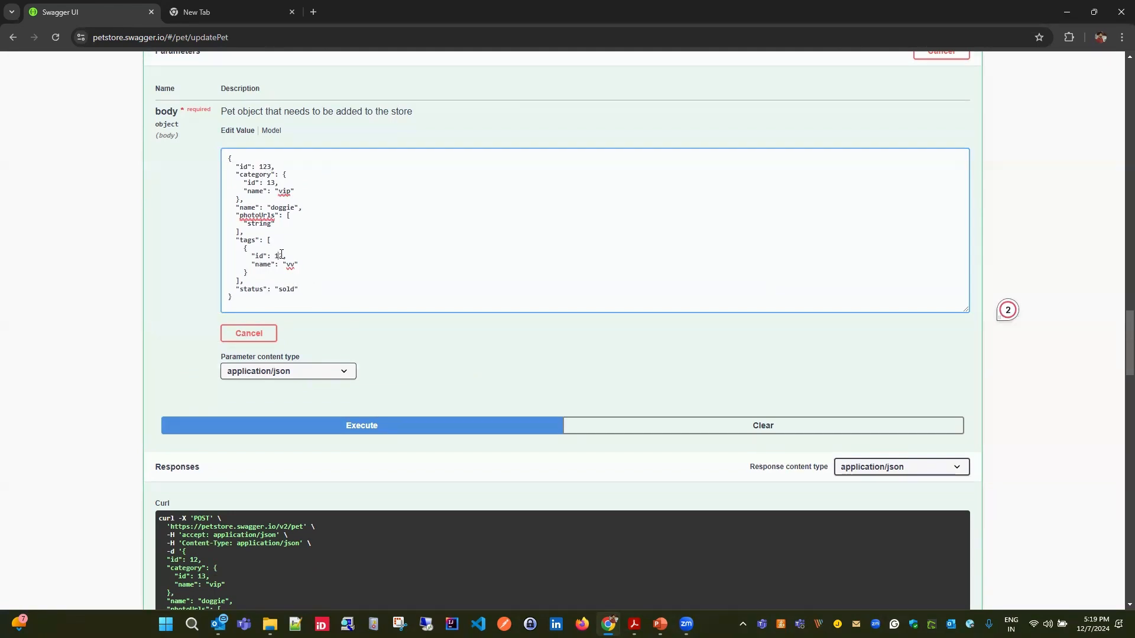
key(BackSpace)
click(293, 192)
text(4444)
scroll(451, 288, down, 3)
click(476, 255)
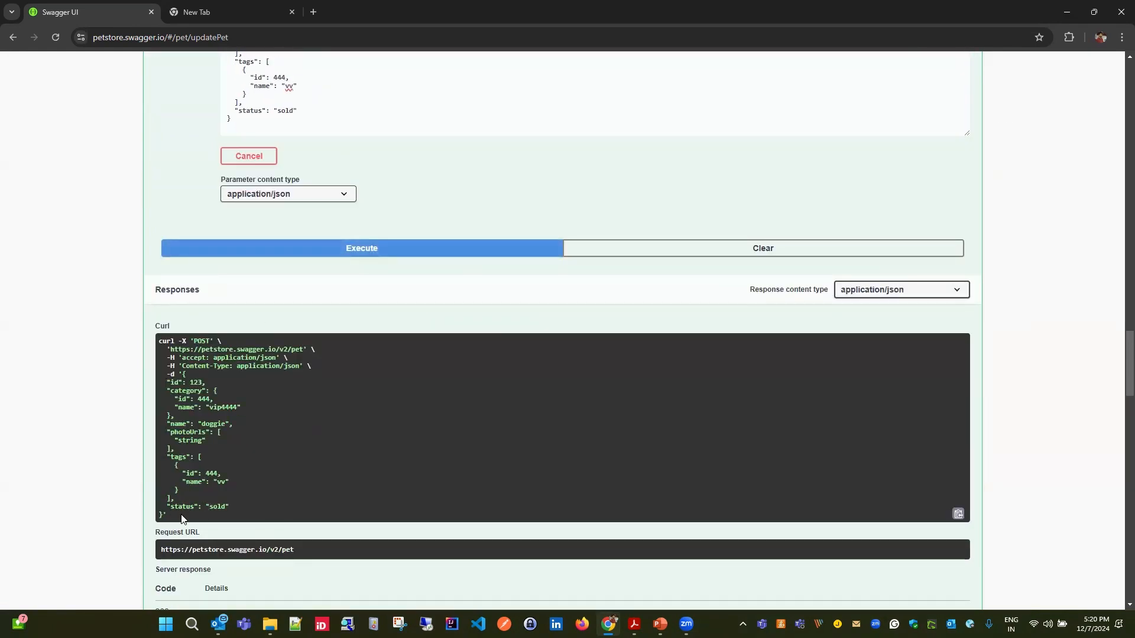
- Change the pet id in the POST /pet body to 4444 and execute the request again
scroll(249, 423, up, 5)
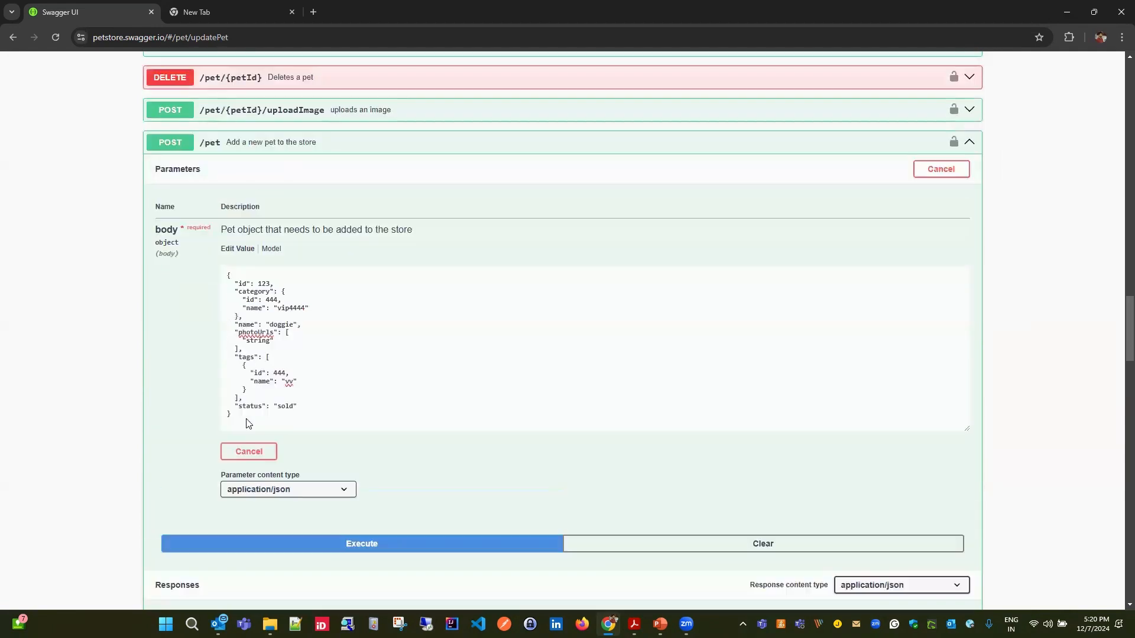
double_click(263, 282)
text(4444)
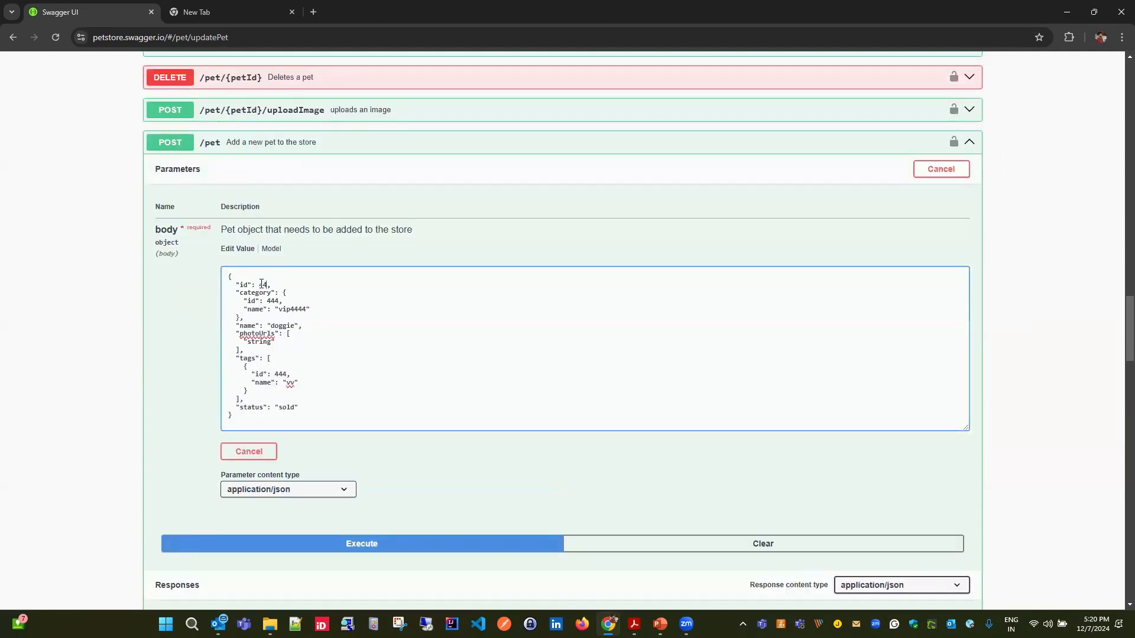
scroll(355, 414, down, 3)
click(401, 364)
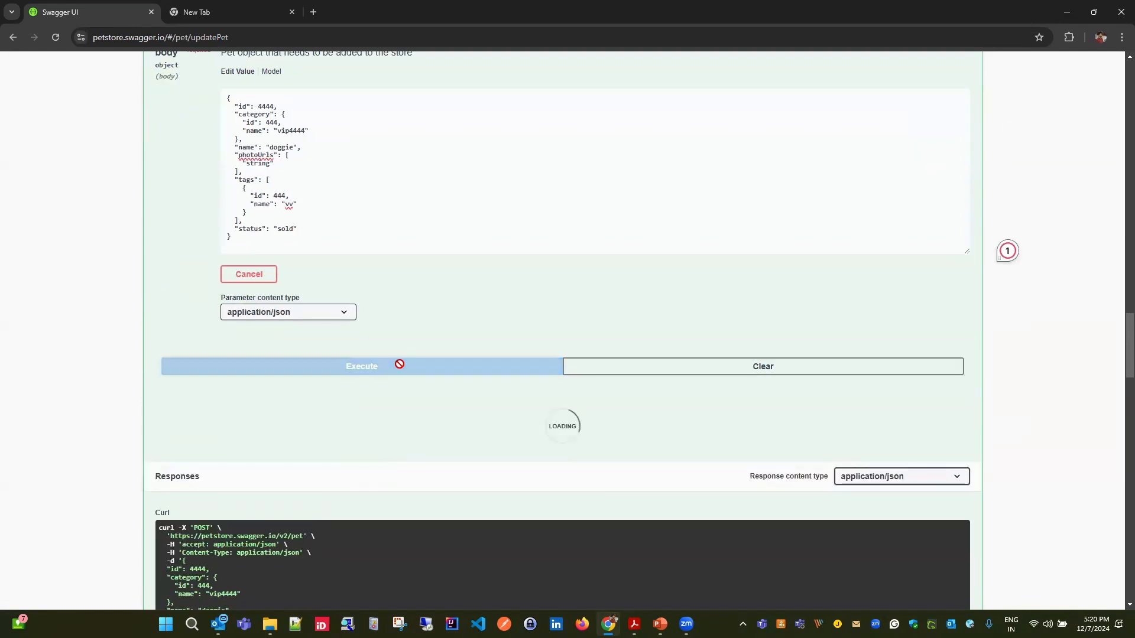
scroll(378, 451, down, 1)
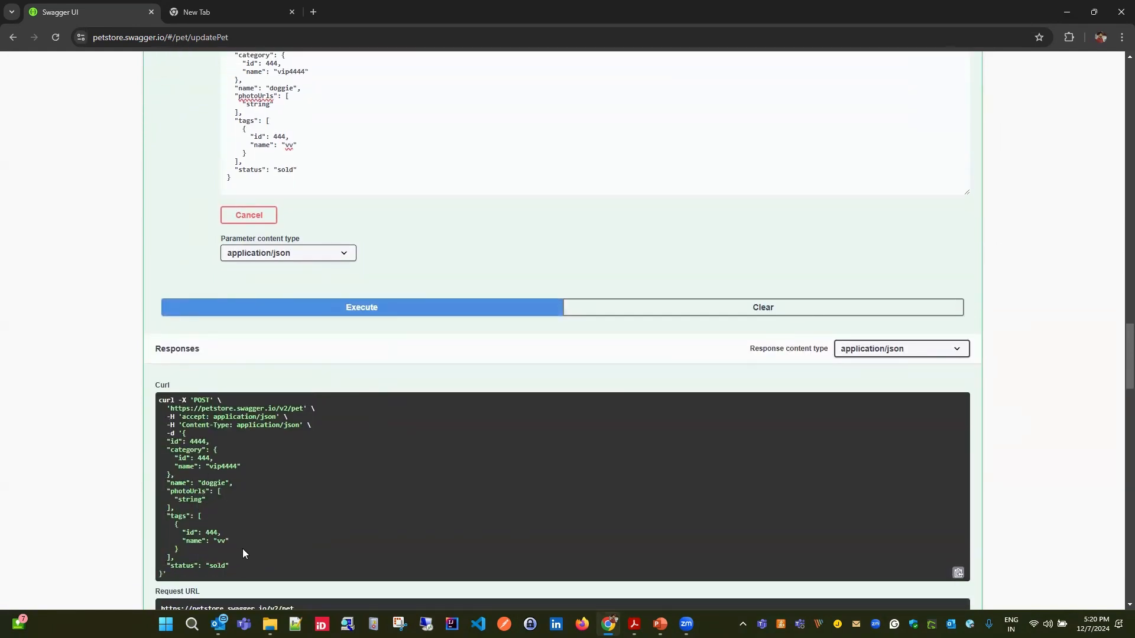
- Set the petId of GET /pet/{petId} to 4444, execute the request and check the returned response body
scroll(232, 565, up, 20)
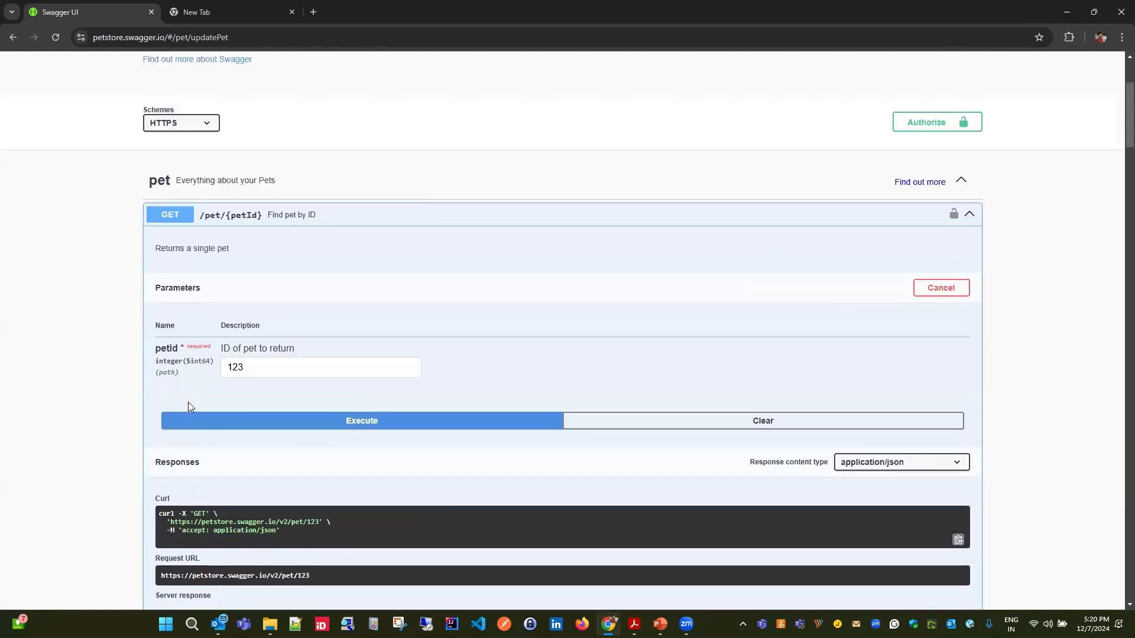
scroll(234, 482, down, 2)
click(241, 426)
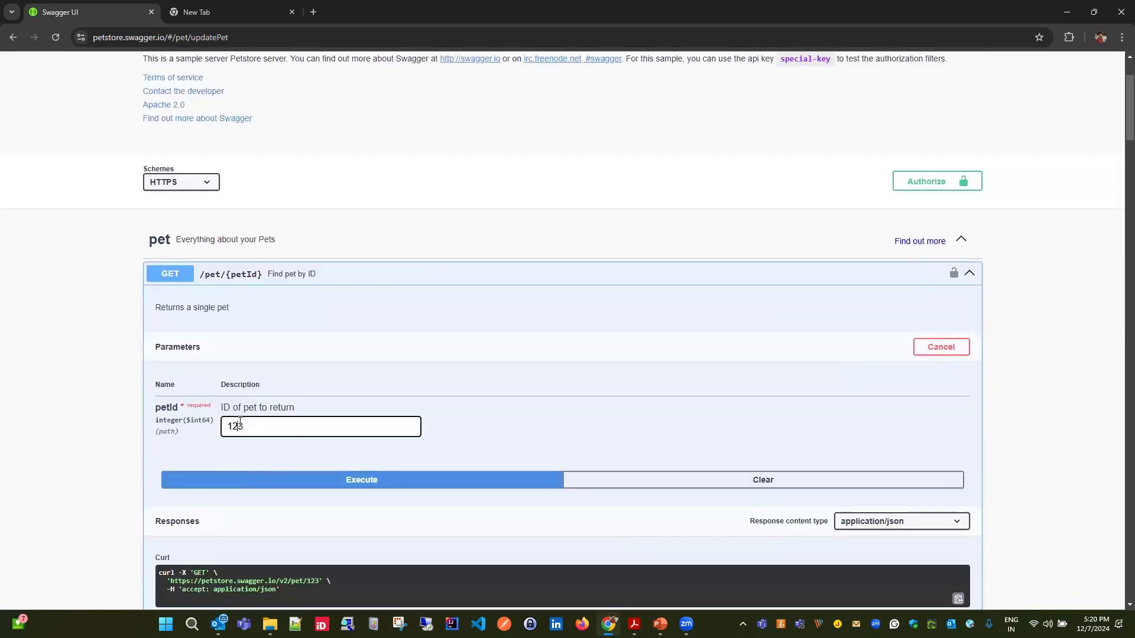
key(BackSpace)
key(BackSpace)
key(BackSpace)
text(4444)
click(366, 474)
scroll(292, 436, down, 7)
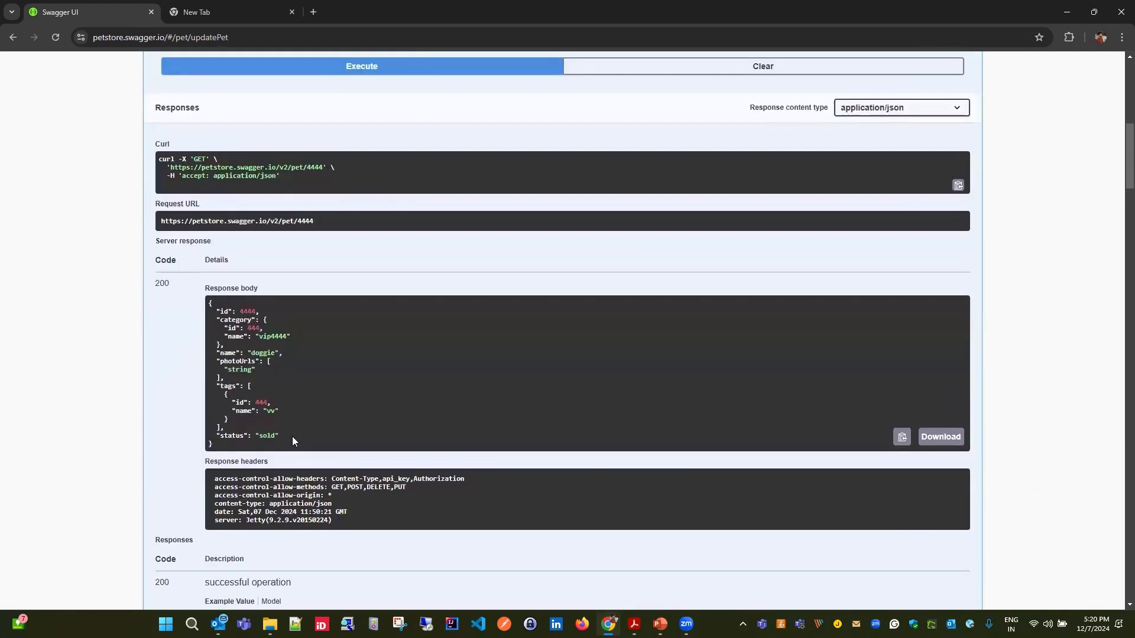
scroll(217, 451, down, 1)
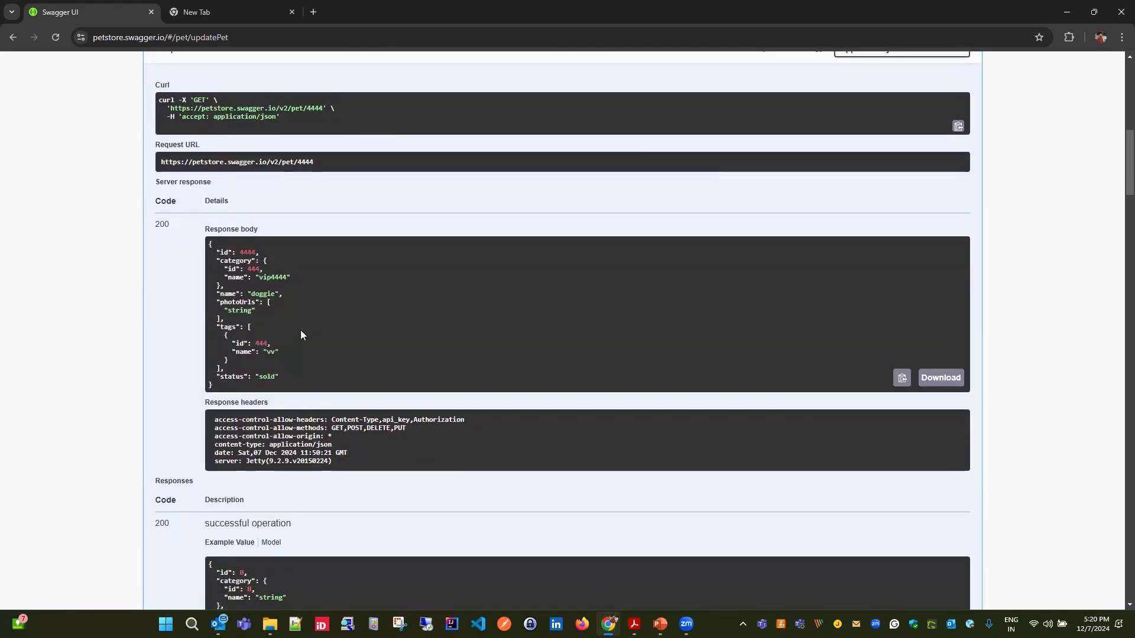
- Expand the tags property and the Tag object's id and name types in the PUT /pet body model
scroll(520, 503, down, 20)
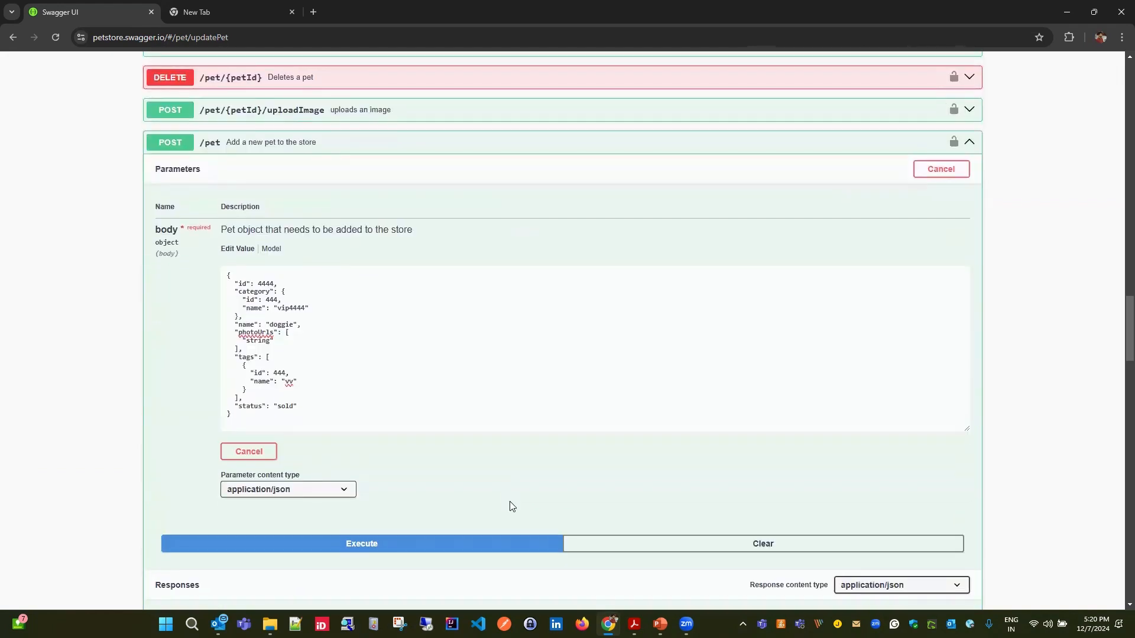
scroll(512, 506, down, 13)
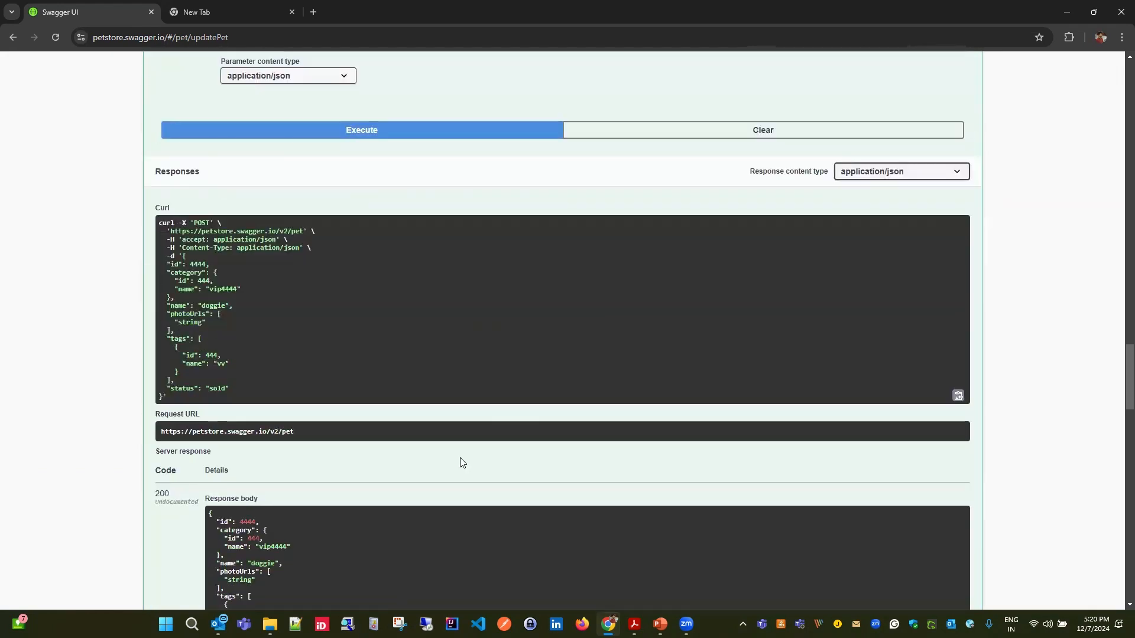
scroll(718, 502, down, 9)
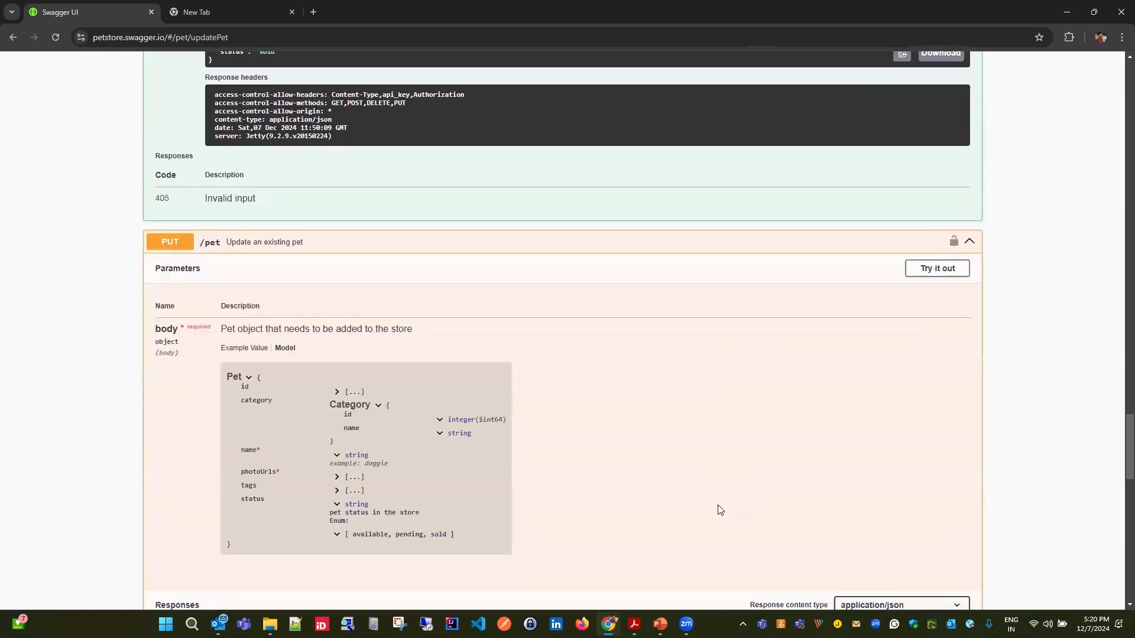
click(337, 199)
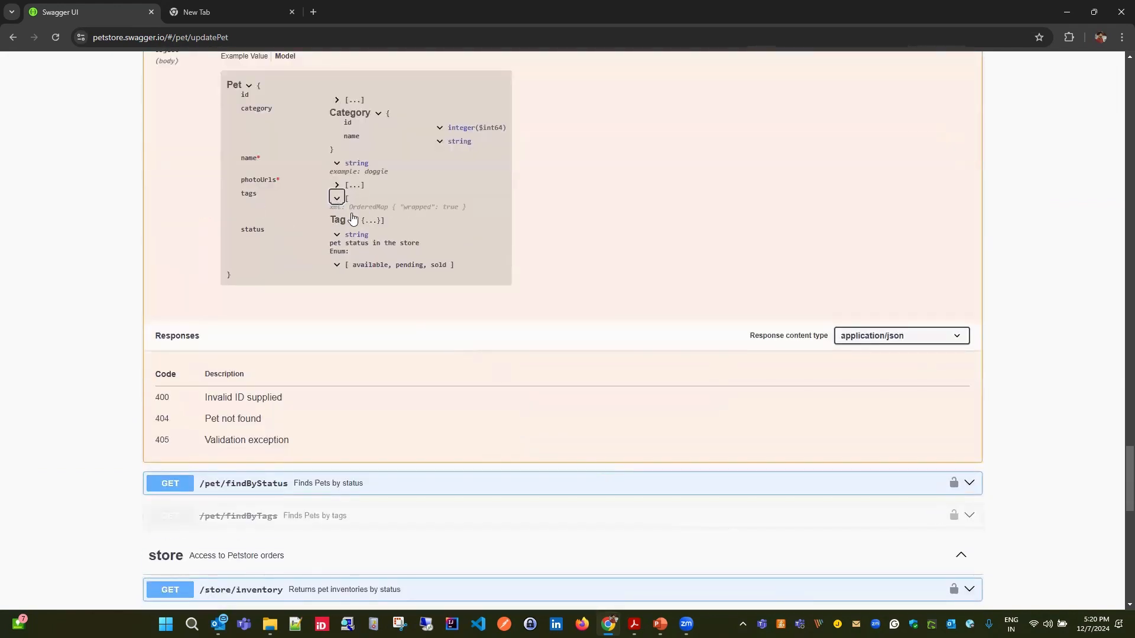
click(353, 223)
click(438, 237)
click(440, 249)
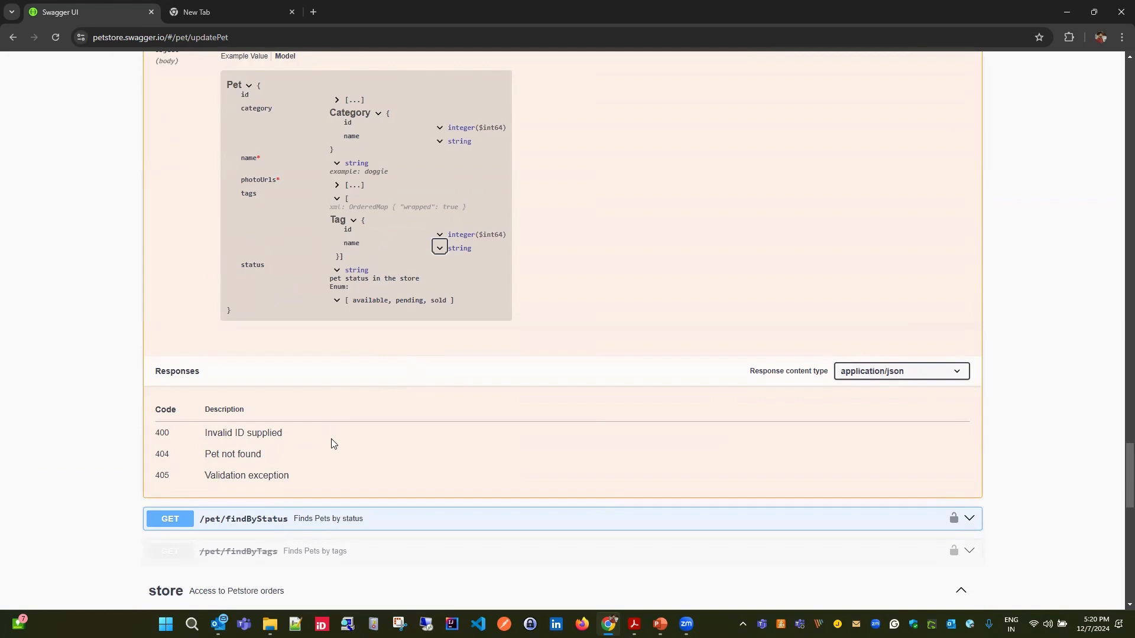
- Examine the allowed status values and the example for the name property in the PUT /pet body model
scroll(332, 446, up, 1)
scroll(333, 447, up, 1)
scroll(331, 448, up, 1)
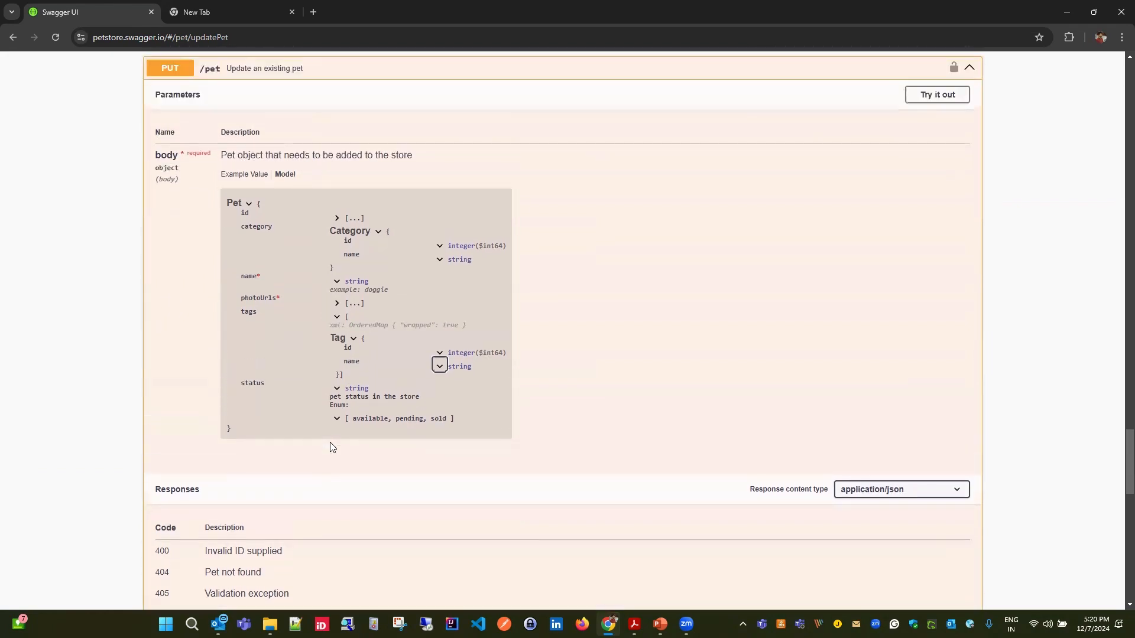
drag(353, 418, 387, 419)
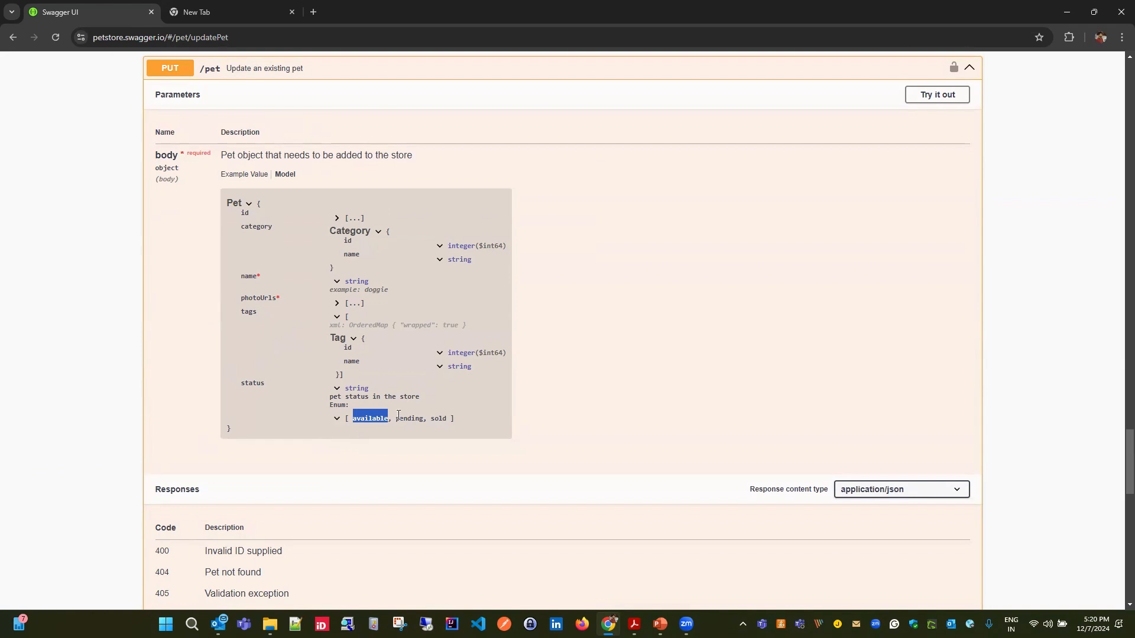
drag(389, 418, 360, 418)
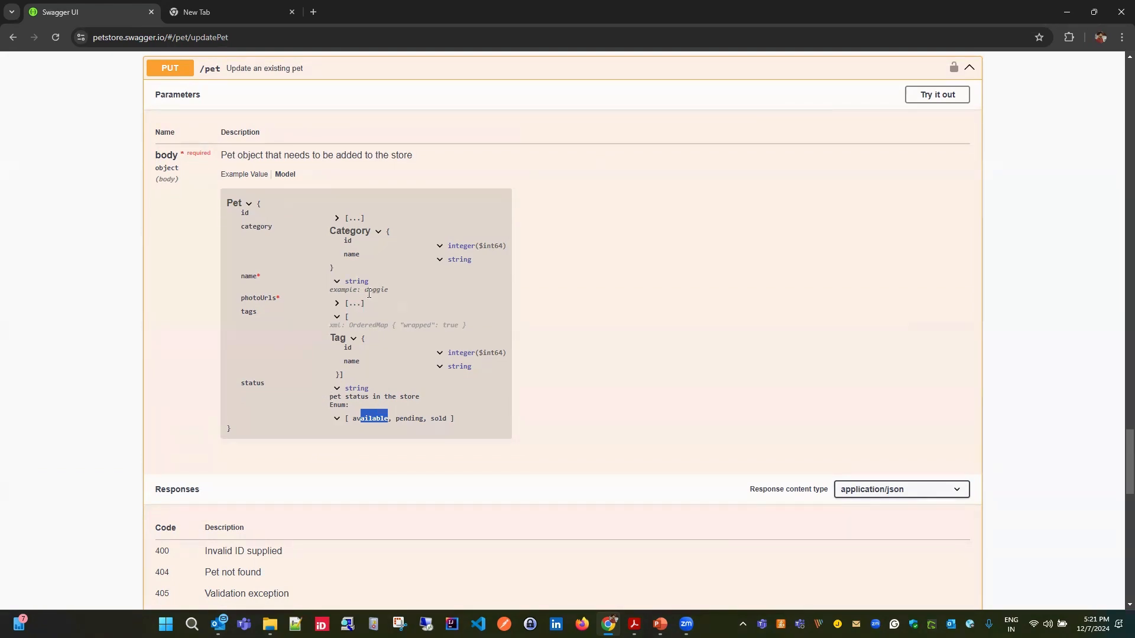
mouse_move(368, 292)
mouse_down()
mouse_move(371, 279)
mouse_move(386, 286)
mouse_up()
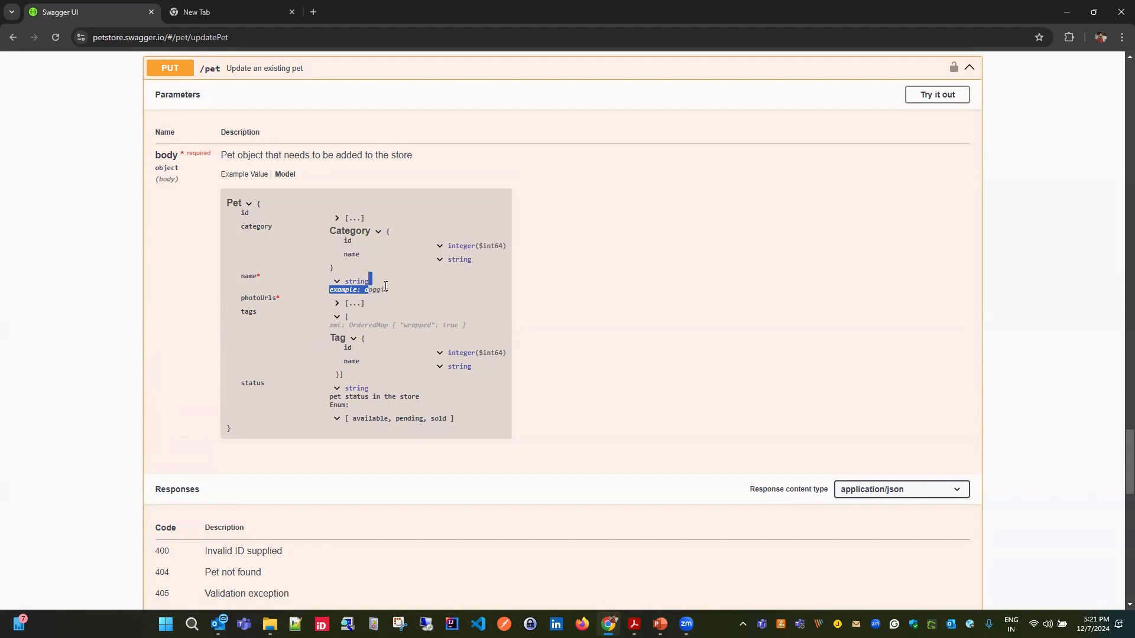
- Review the response codes and their descriptions for the PUT /pet operation
scroll(383, 290, up, 3)
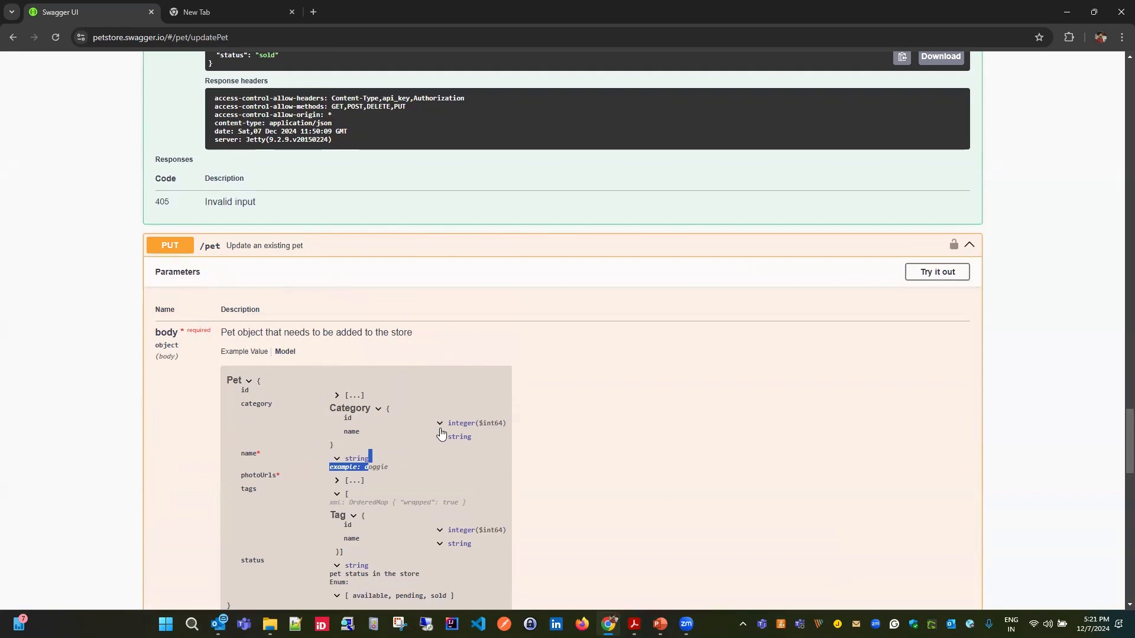
scroll(471, 282, down, 6)
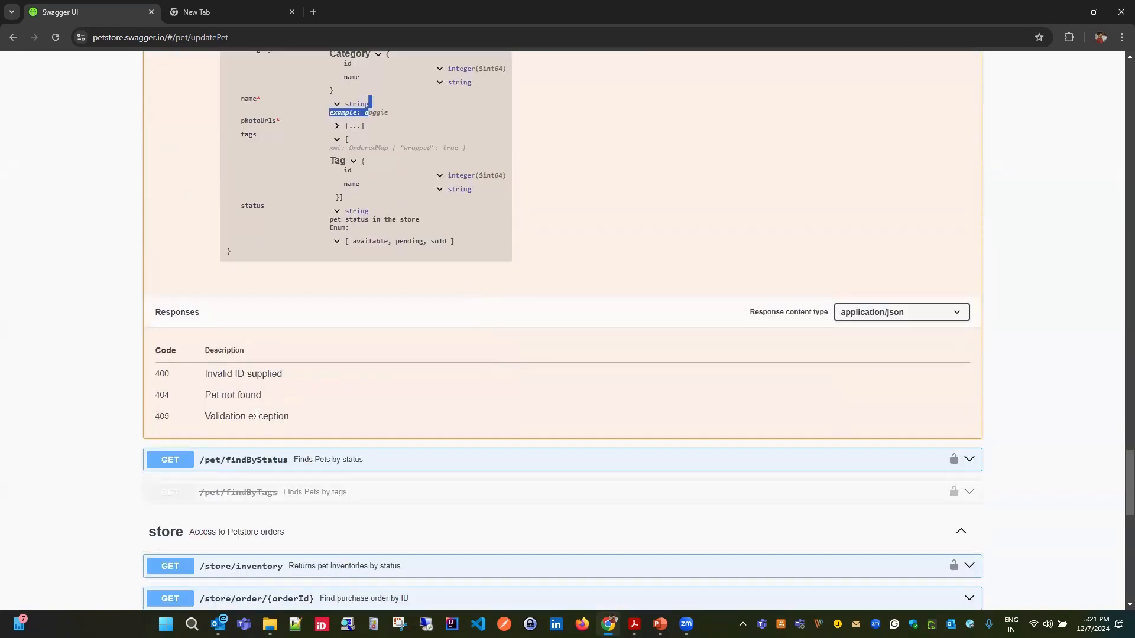
drag(203, 395, 367, 385)
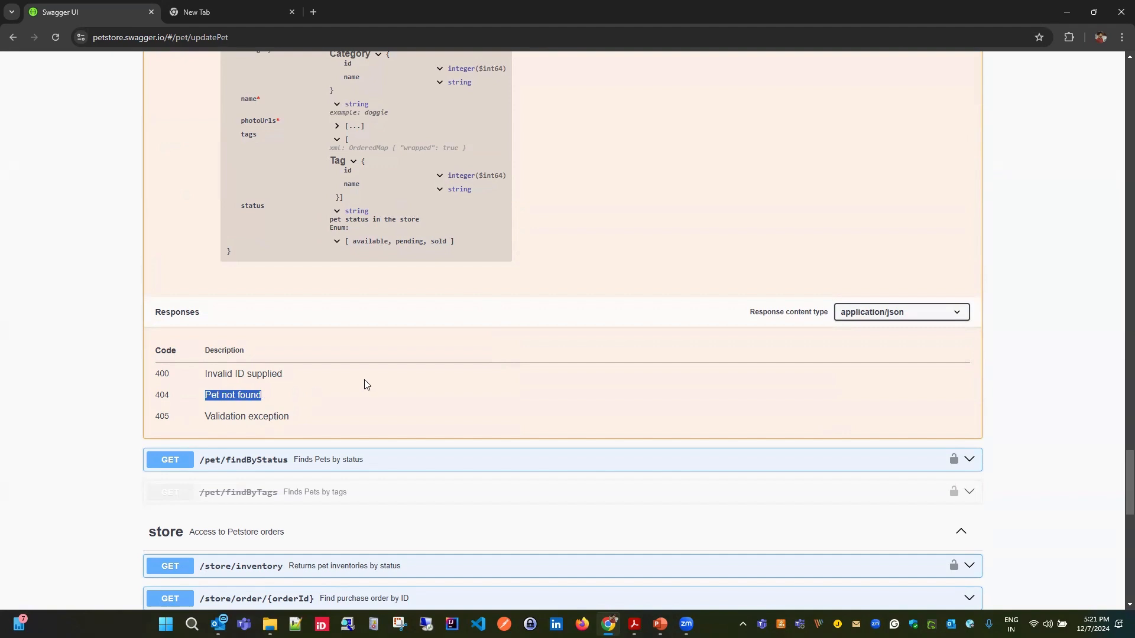
- Look over the store and user operations and the Models section, and return to the GET /pet/{petId} operation
scroll(606, 420, down, 4)
scroll(607, 428, down, 4)
scroll(388, 366, down, 4)
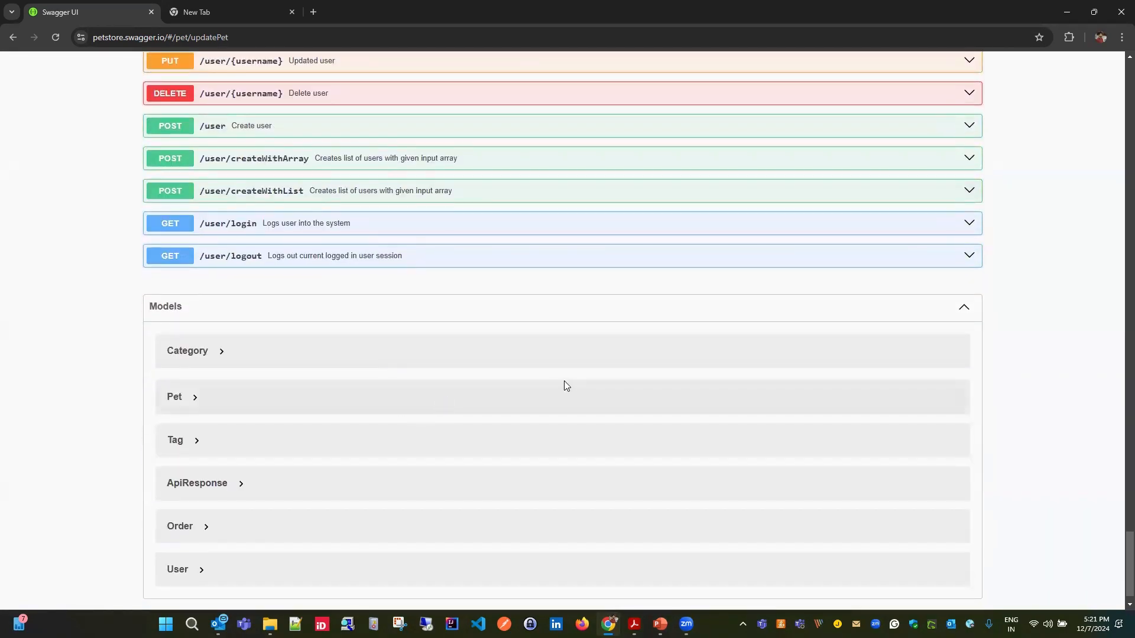
scroll(292, 399, up, 5)
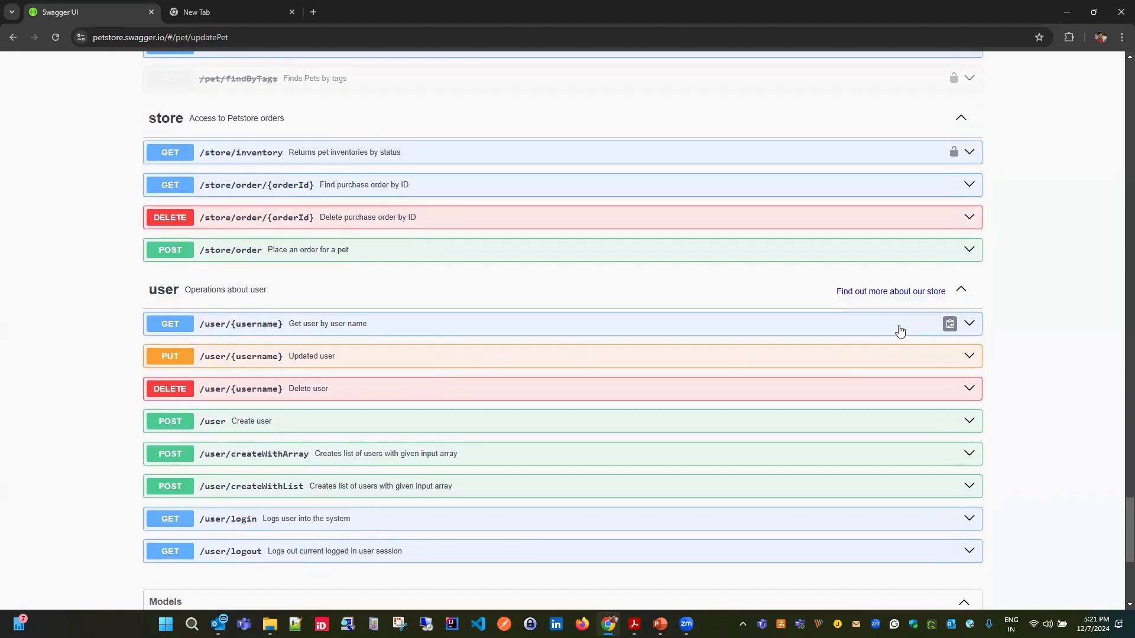
scroll(659, 360, up, 20)
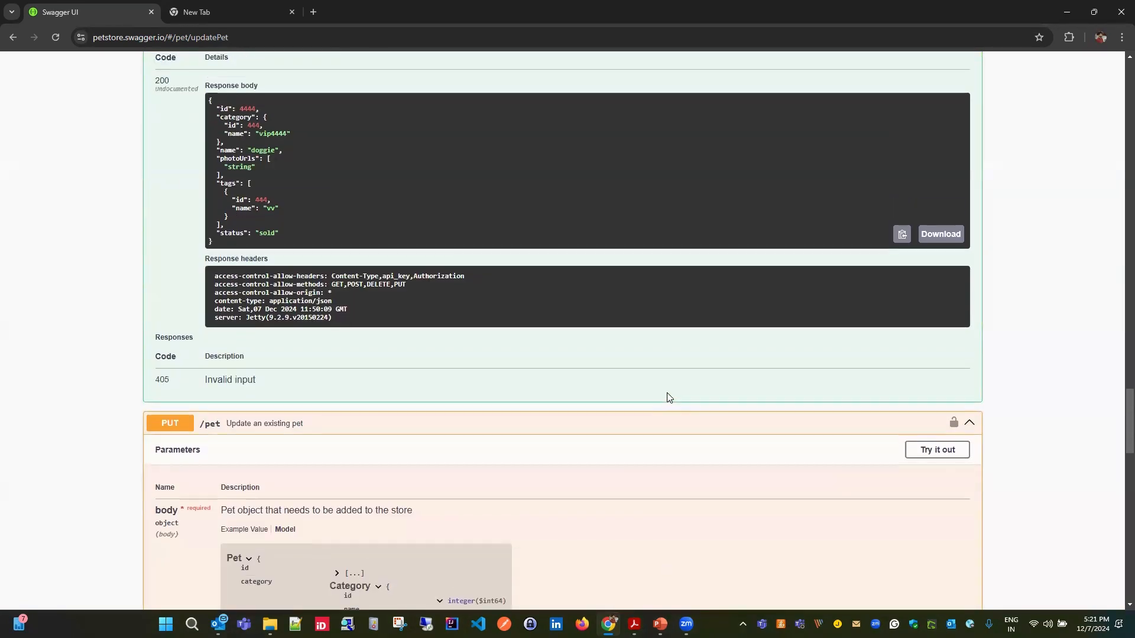
scroll(680, 428, up, 20)
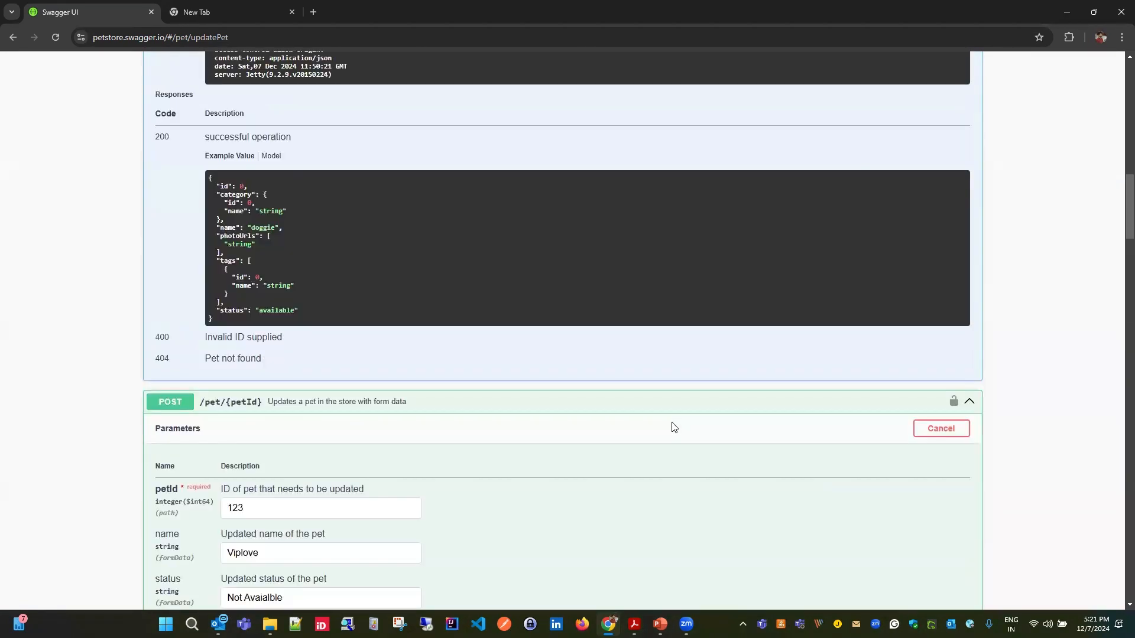
scroll(648, 426, up, 10)
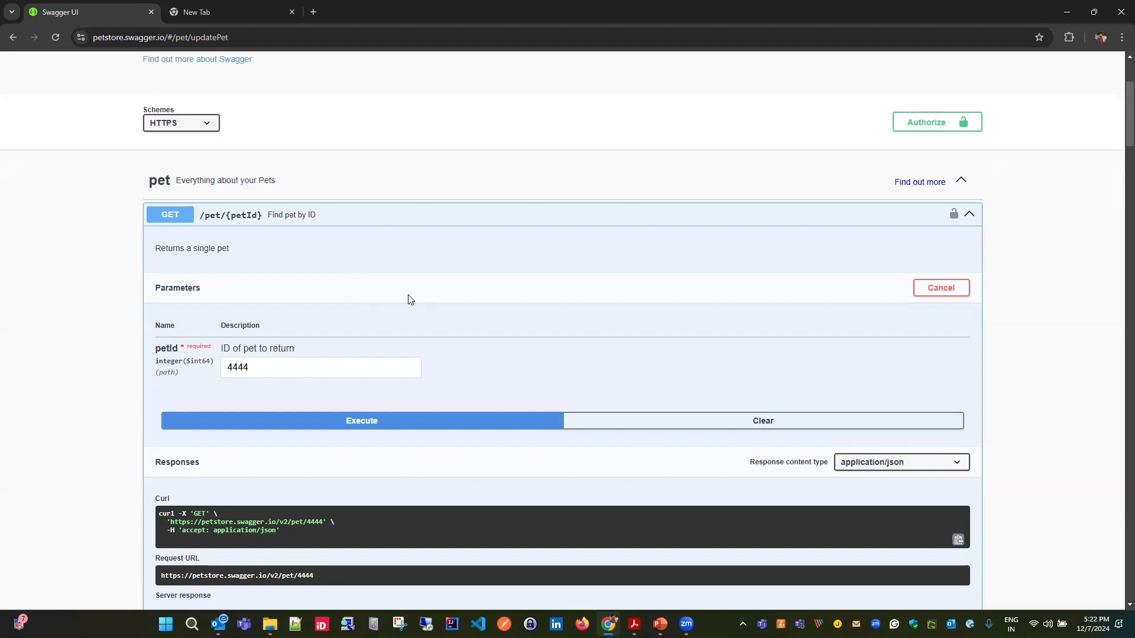
scroll(491, 372, down, 3)
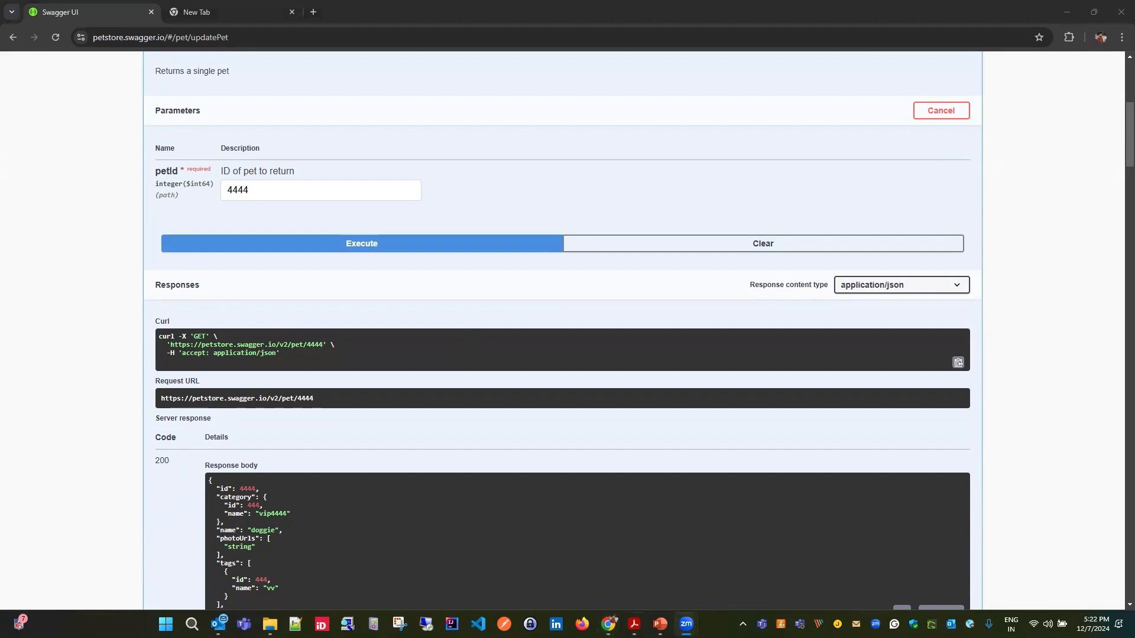
mouse_move(686, 624)
click(717, 542)
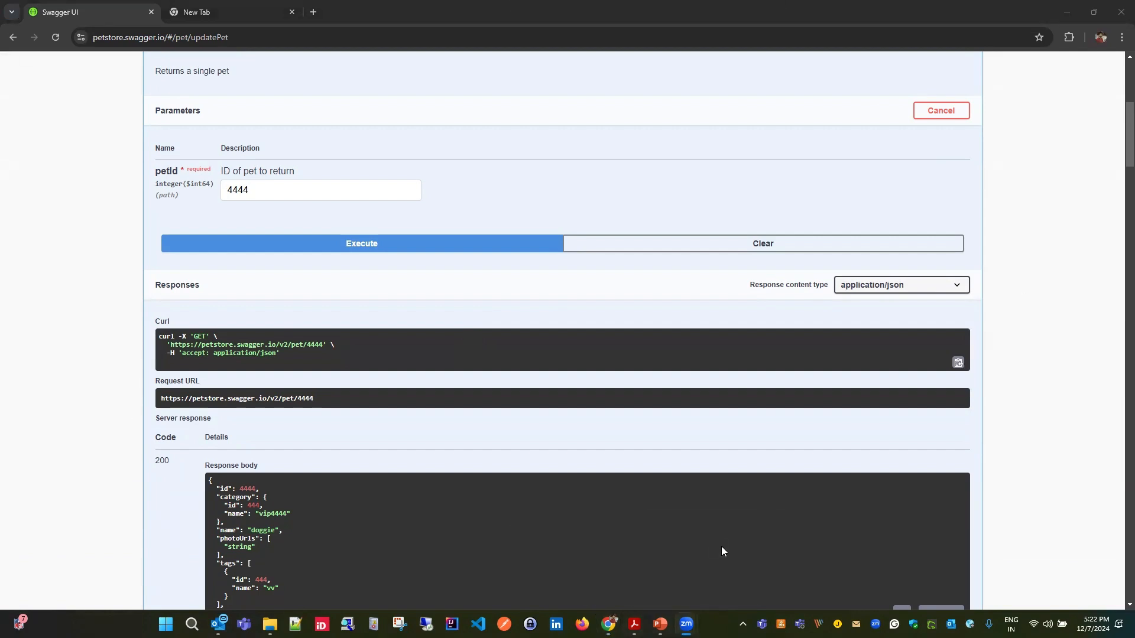